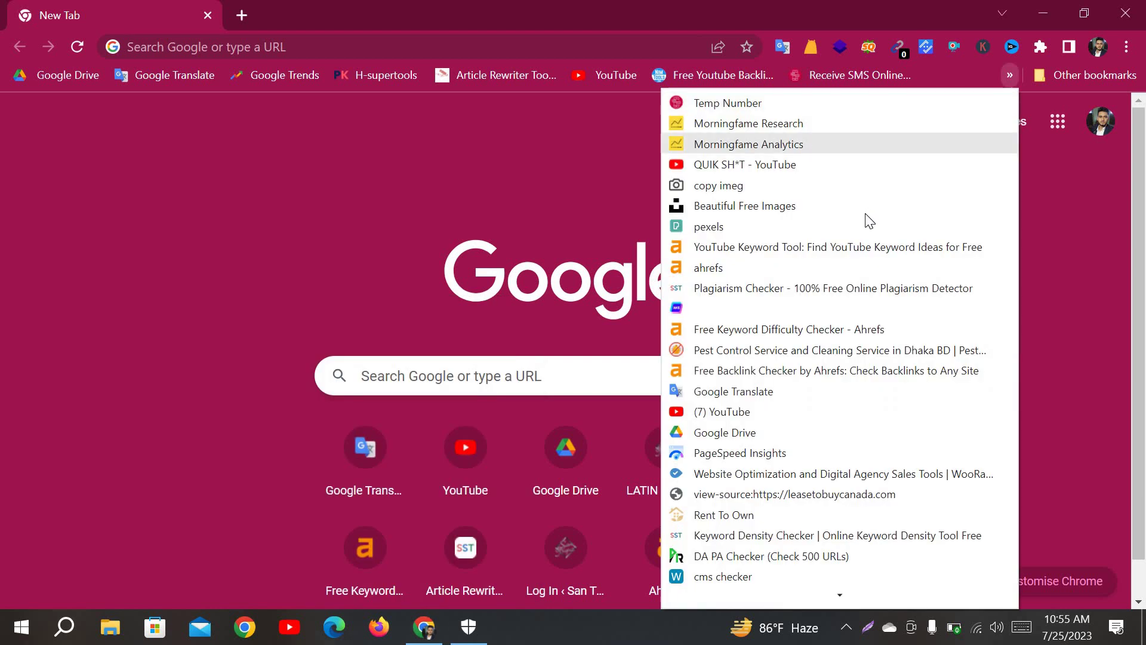
Step: Open the digital marketing WordPress dashboard from the browser's bookmarks
scroll(865, 209, down, 6)
scroll(865, 206, down, 2)
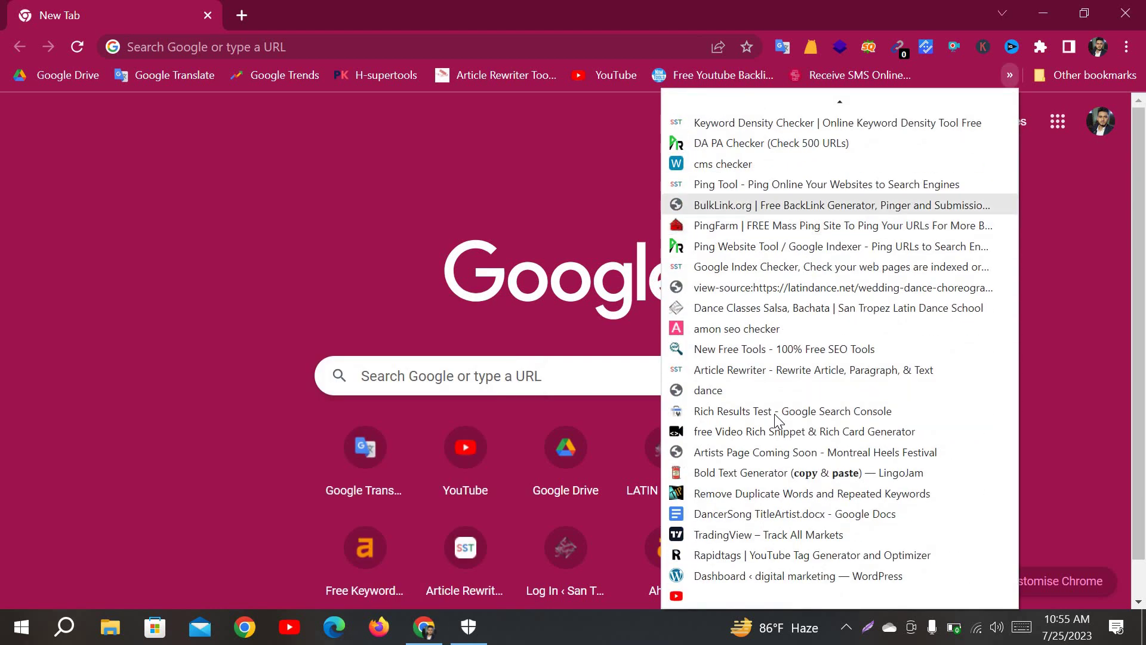
key(Return)
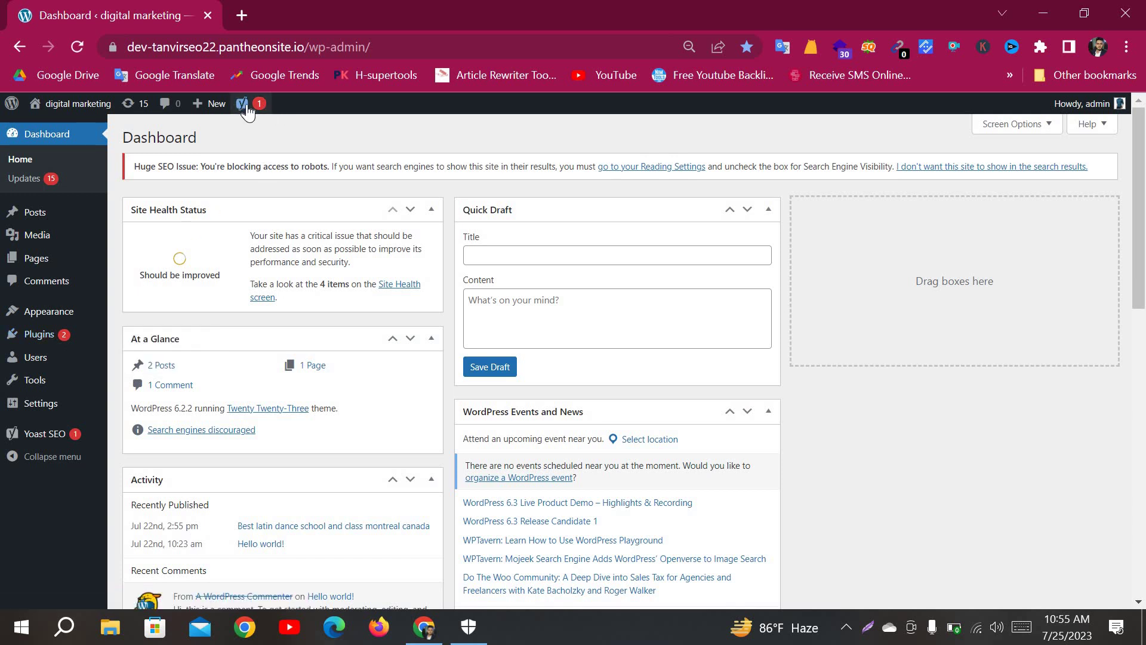
Step: Deactivate the Yoast SEO plugin in the list of installed plugins
mouse_move(248, 110)
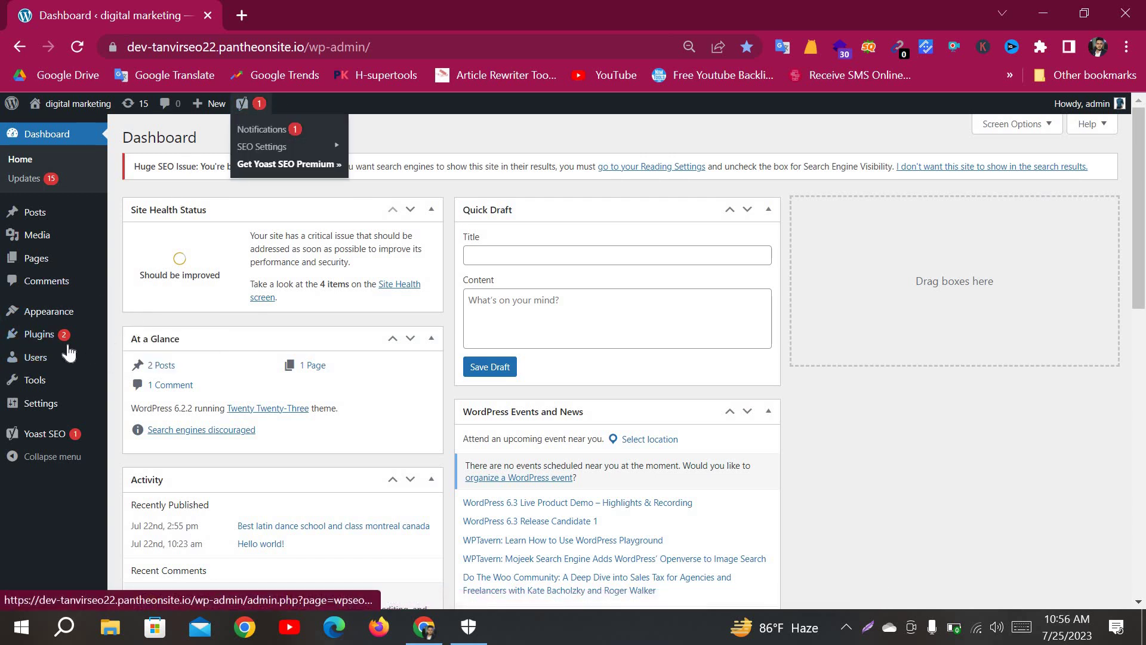
mouse_move(36, 336)
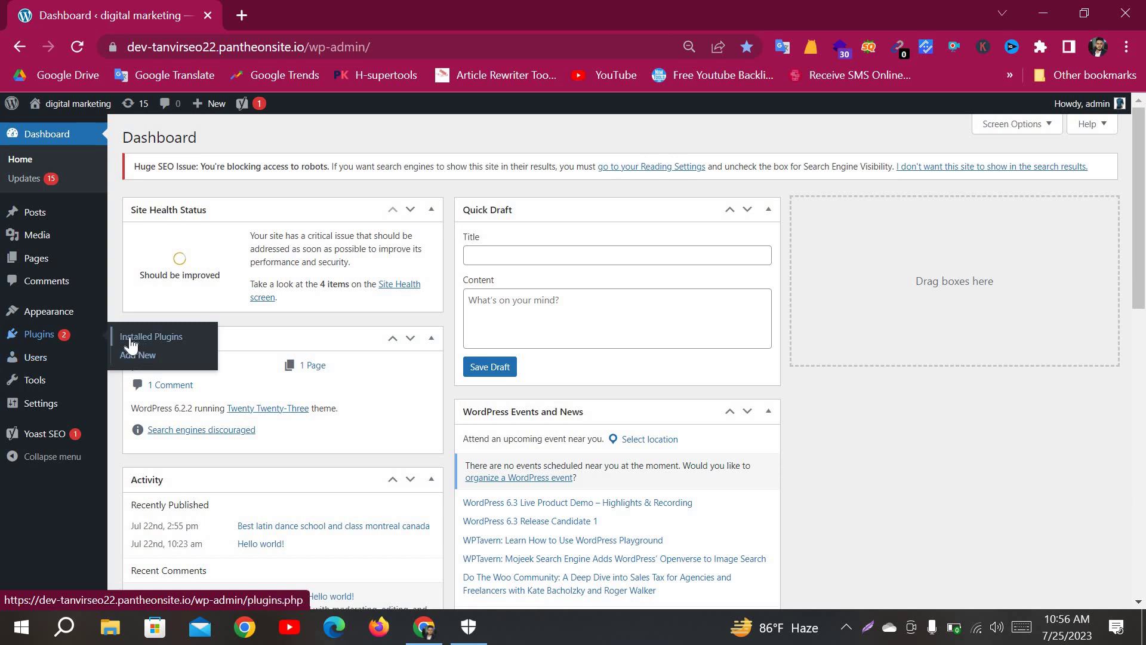
click(179, 341)
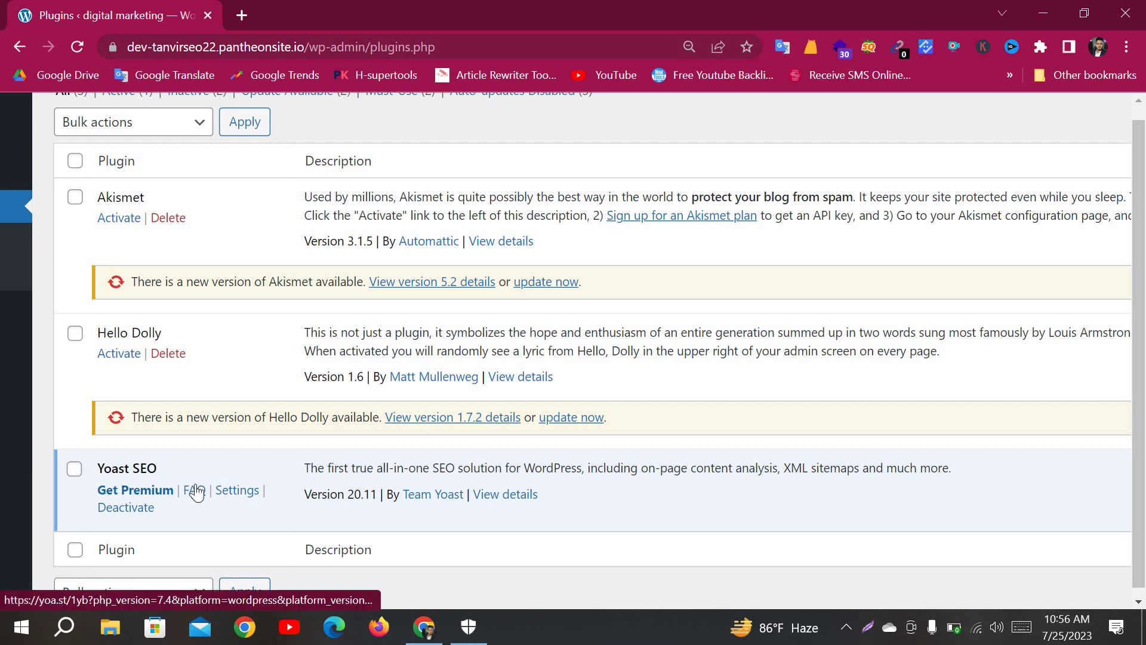
key(ctrl+plus)
key(ctrl+plus)
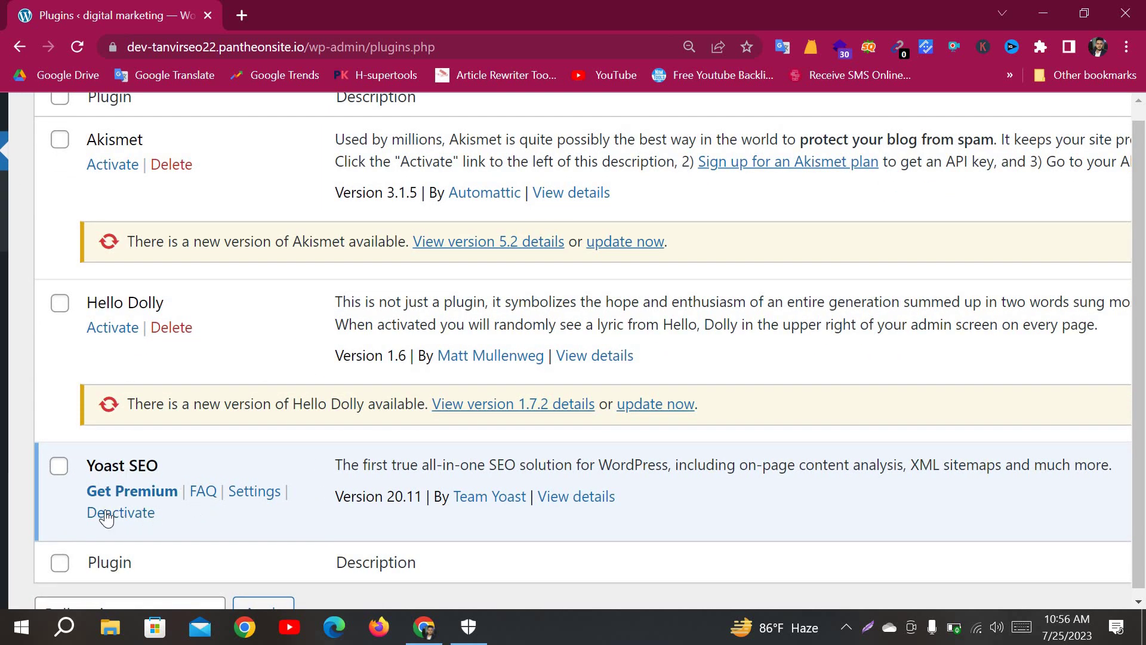
click(106, 515)
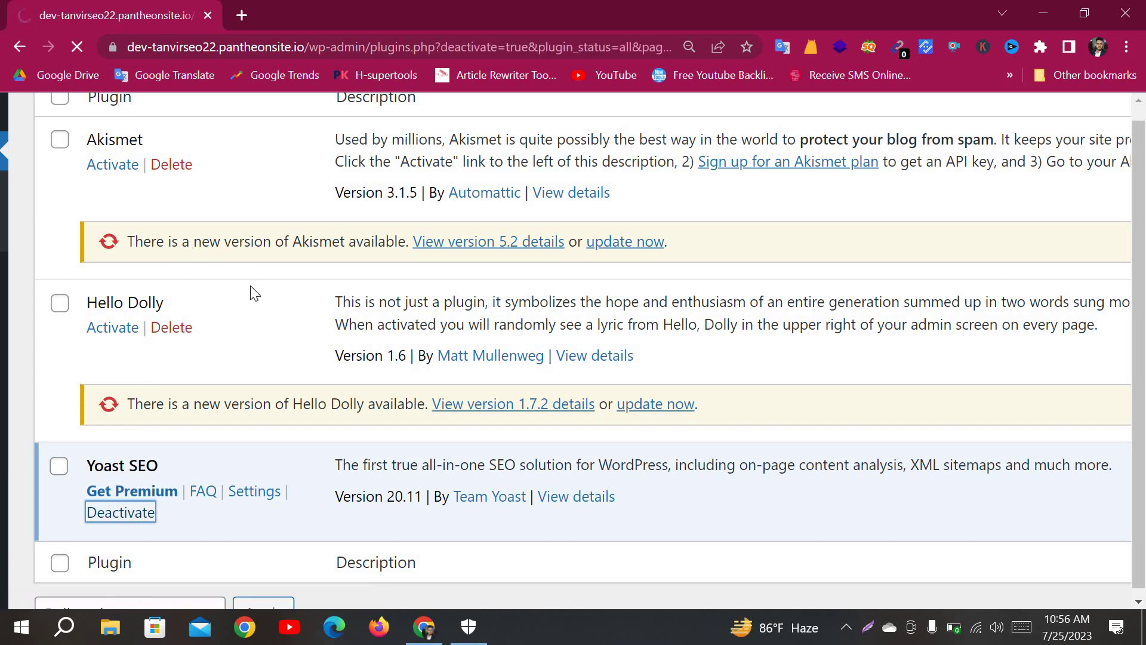
key(ctrl+minus)
key(ctrl+minus)
key(ctrl+minus)
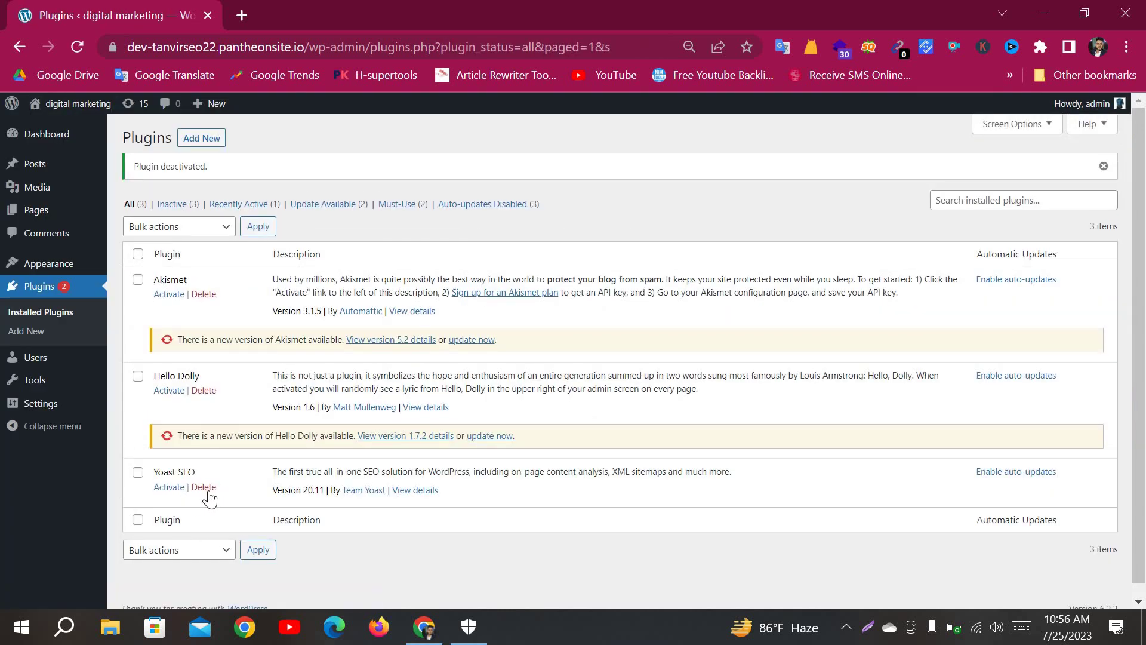
Step: Delete the Yoast SEO plugin and its data from the installed plugins
key(ctrl+plus)
key(ctrl+plus)
key(ctrl+plus)
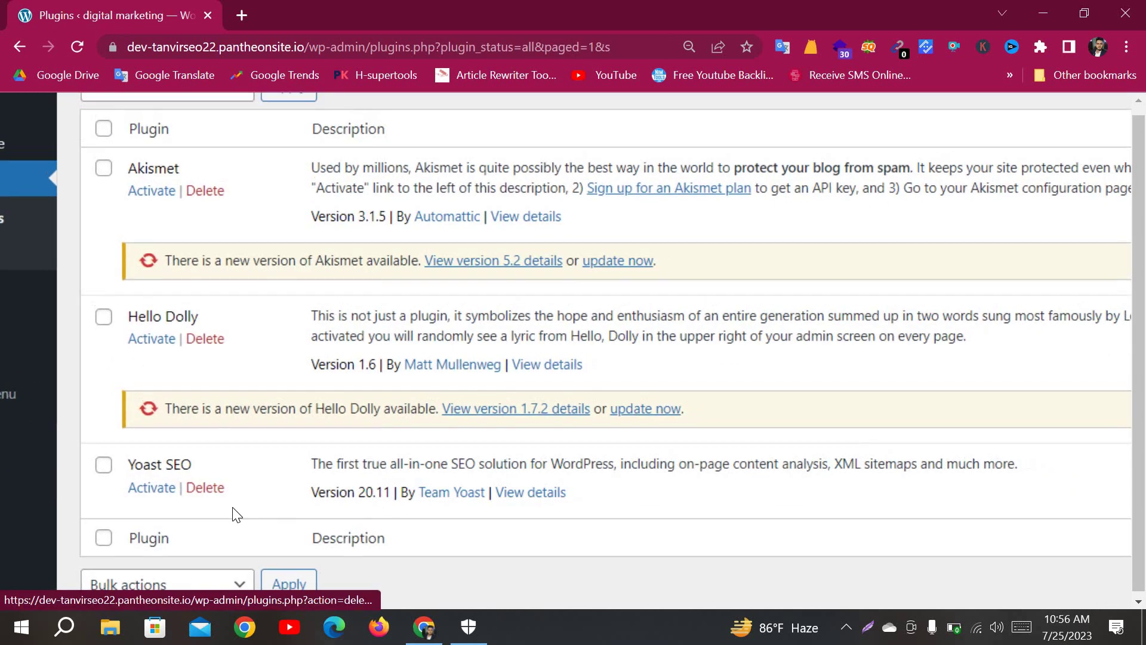
click(105, 468)
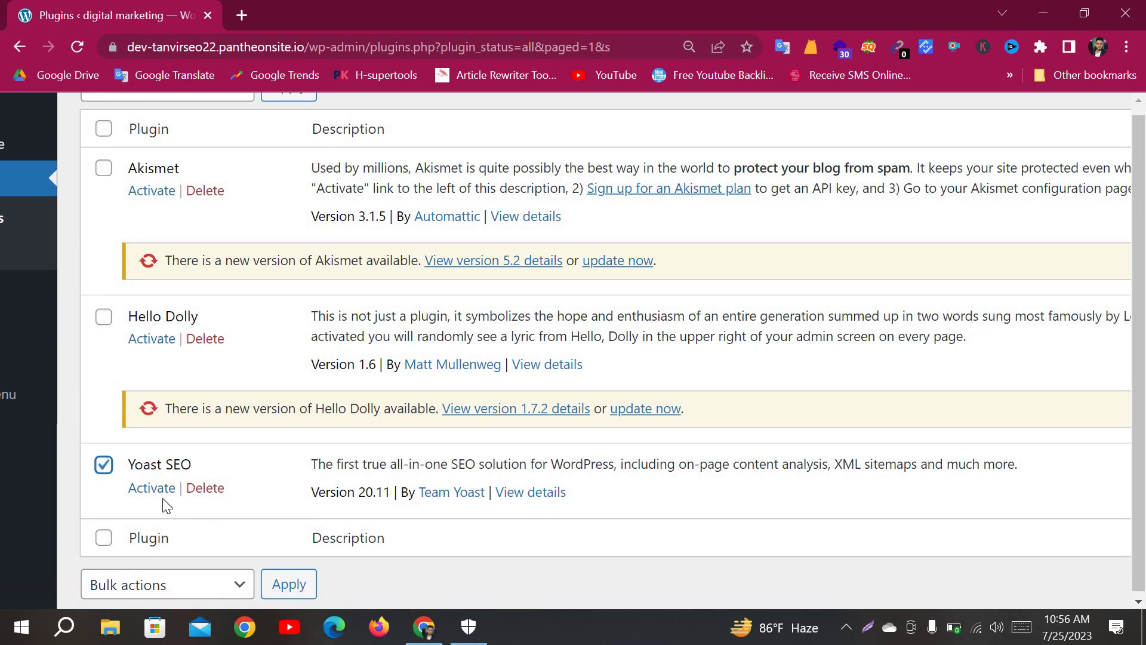
click(204, 488)
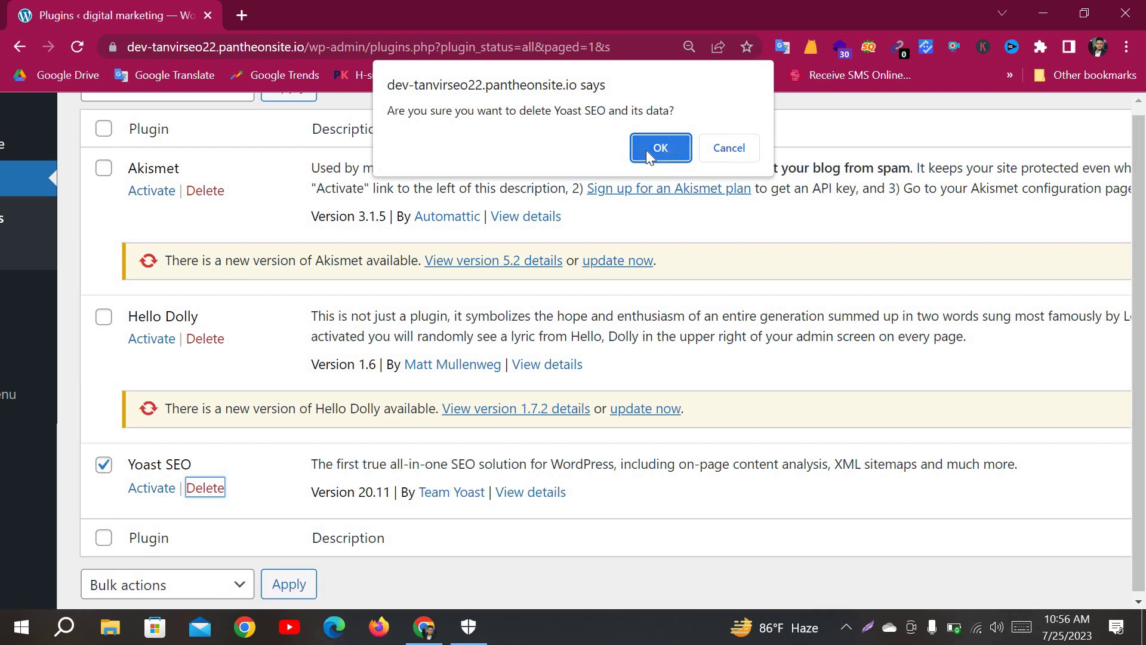
click(646, 150)
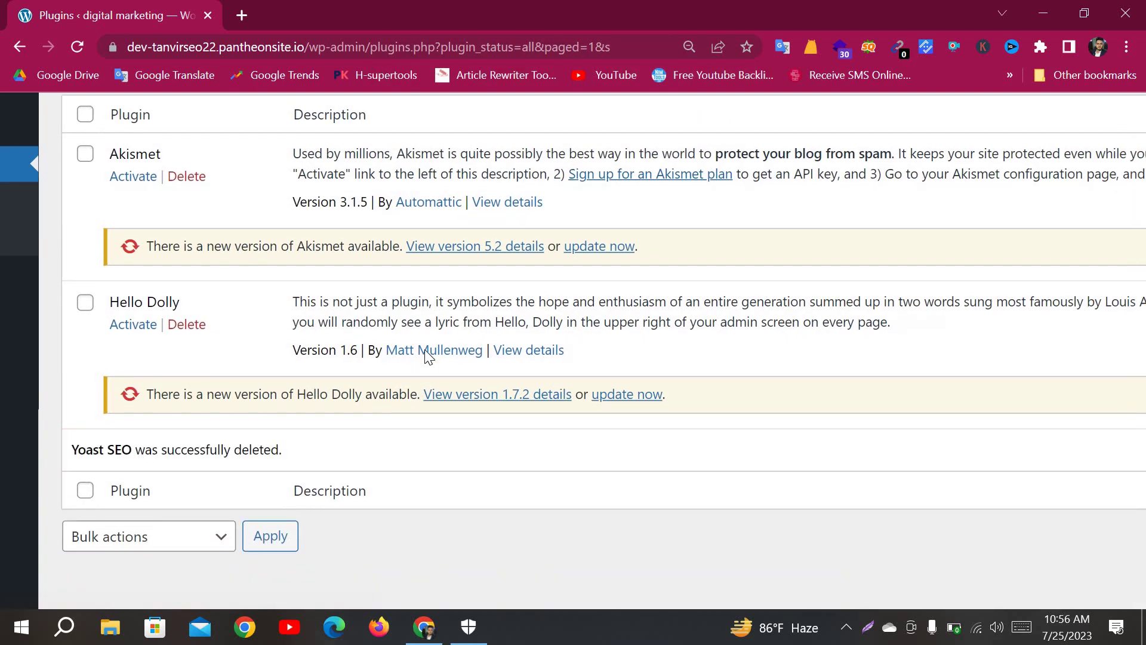
key(ctrl+minus)
key(ctrl+minus)
key(ctrl+minus)
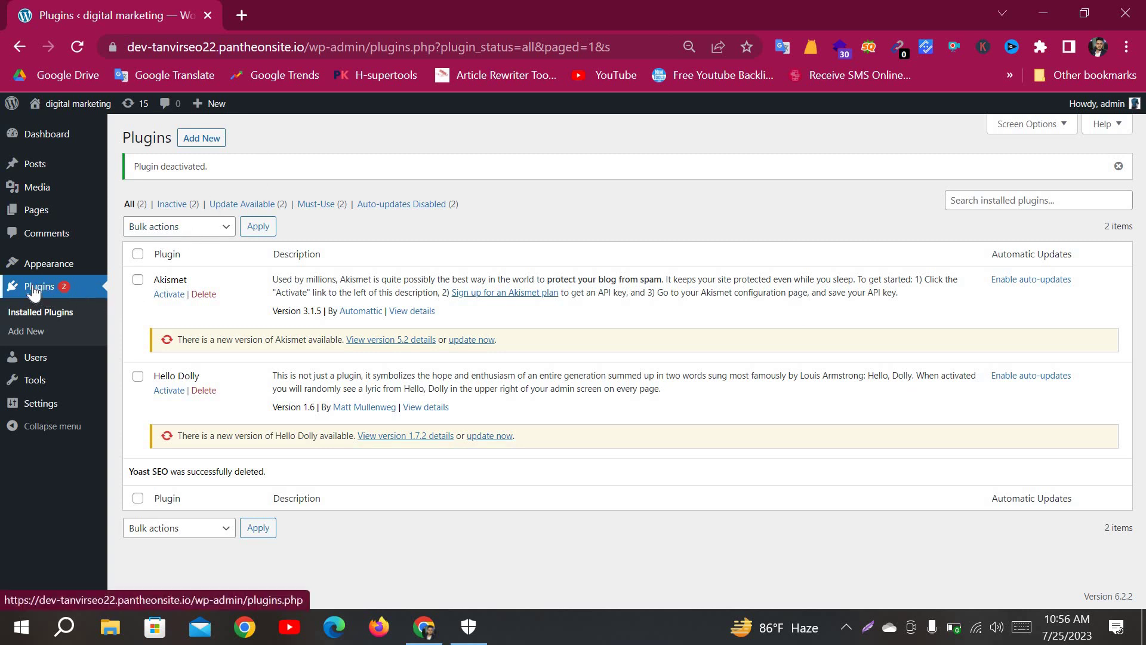
Step: Search for new plugins with the keyword "seo", and install and activate Rank Math SEO
click(57, 123)
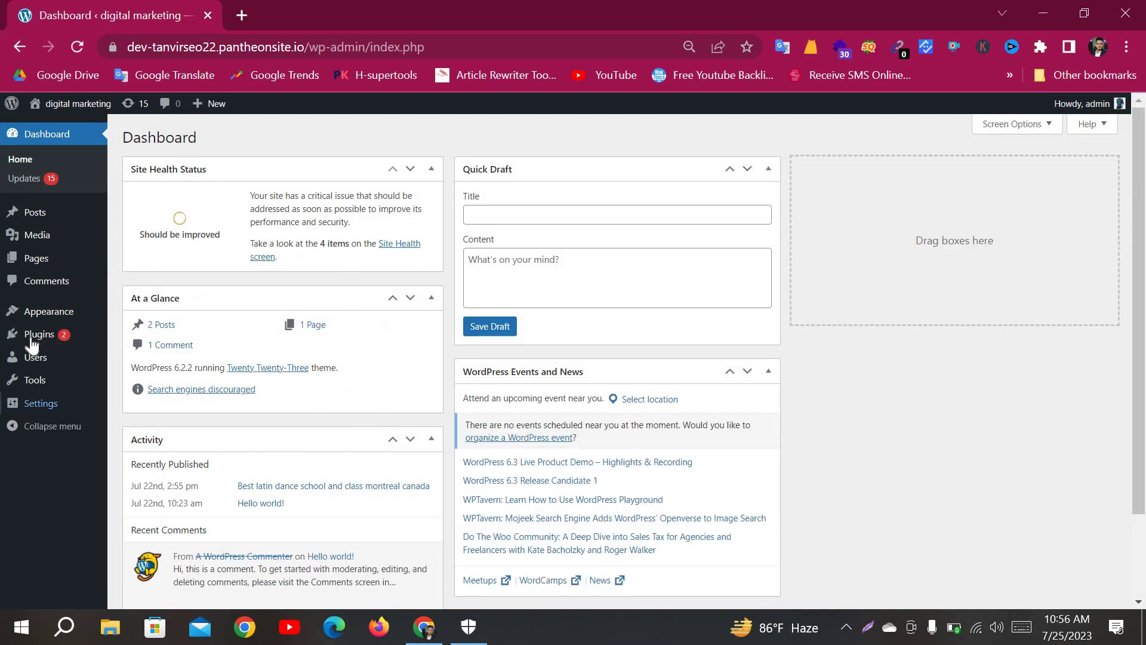
mouse_move(28, 342)
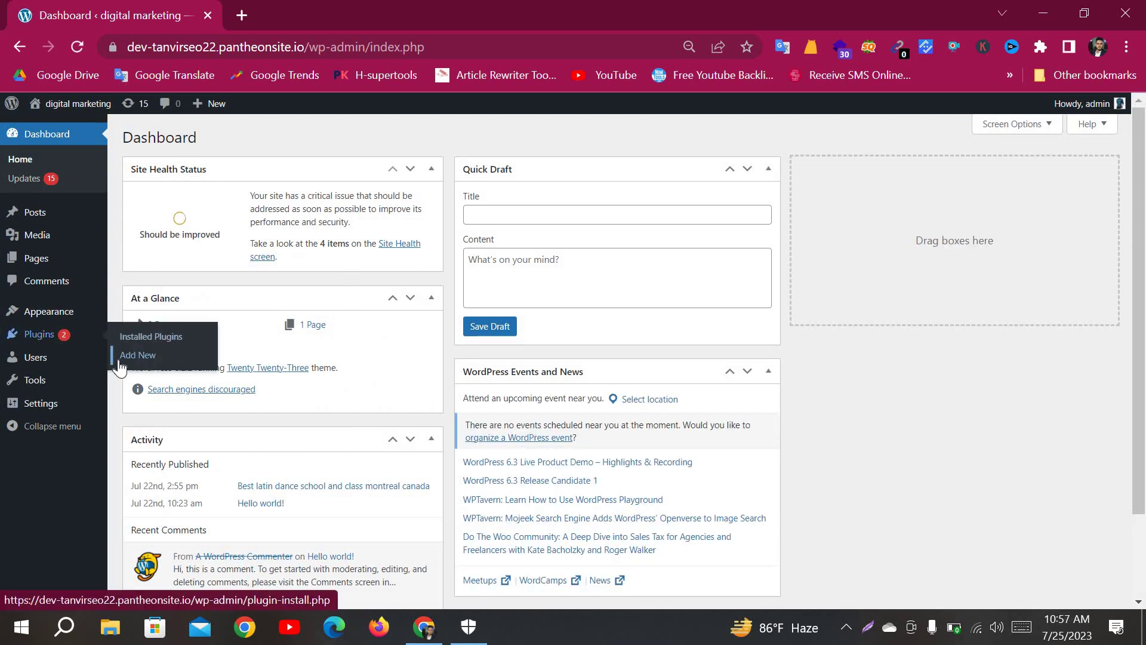
click(139, 356)
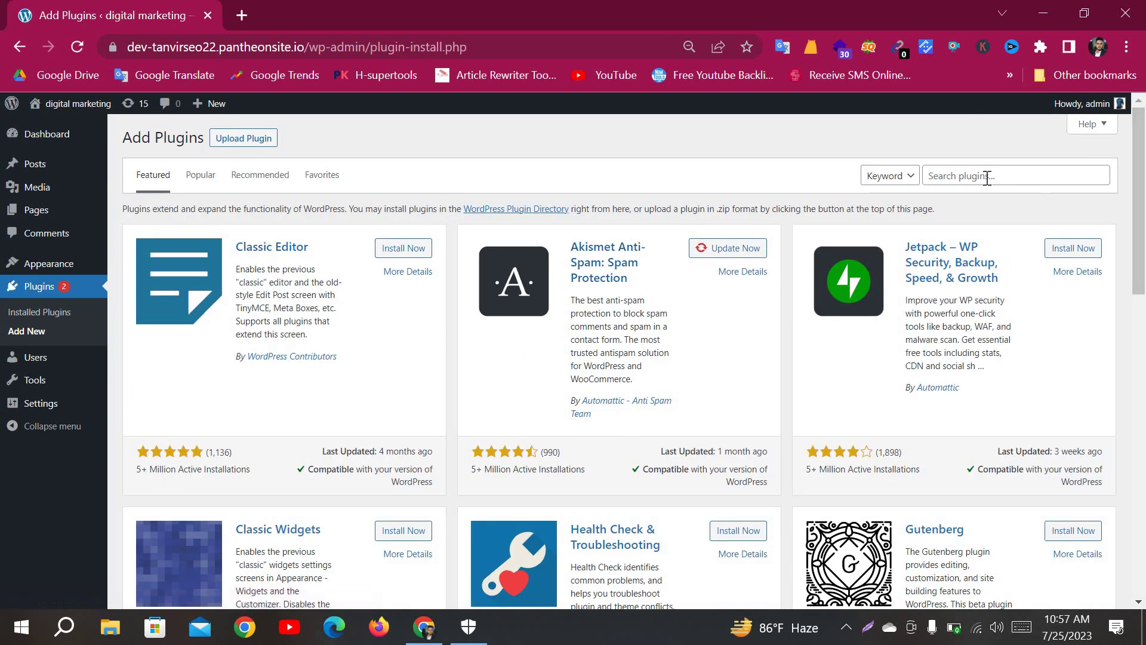
click(987, 176)
text(seo)
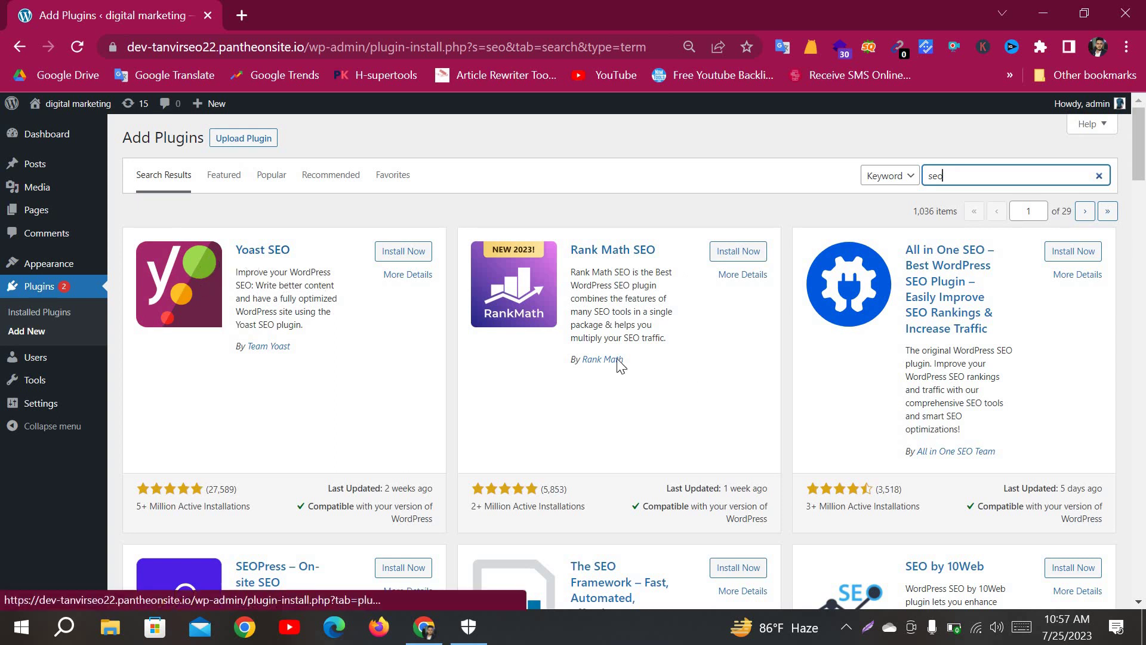
click(736, 256)
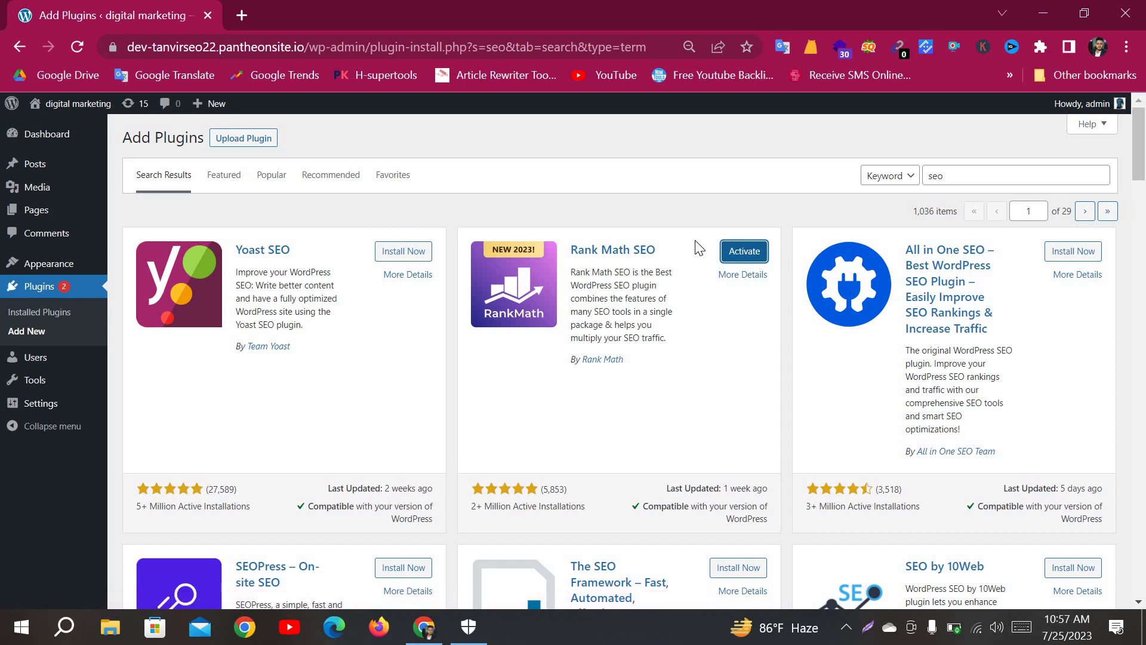
click(740, 257)
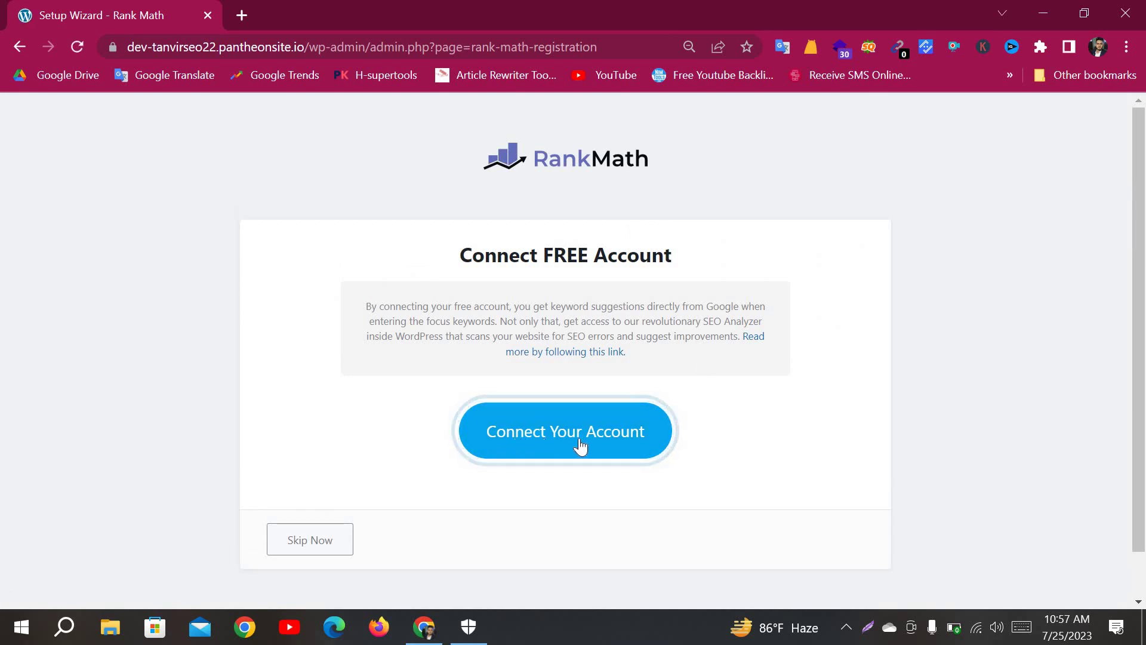
Step: Skip connecting a free Rank Math account and continue to the setup wizard
click(600, 452)
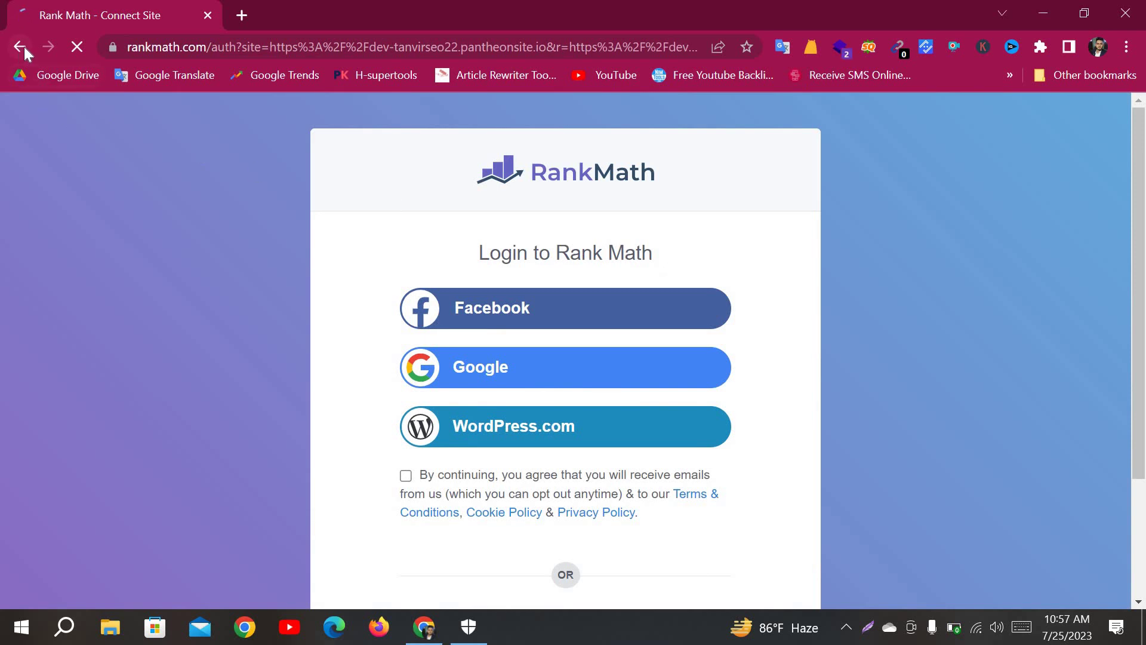
click(22, 48)
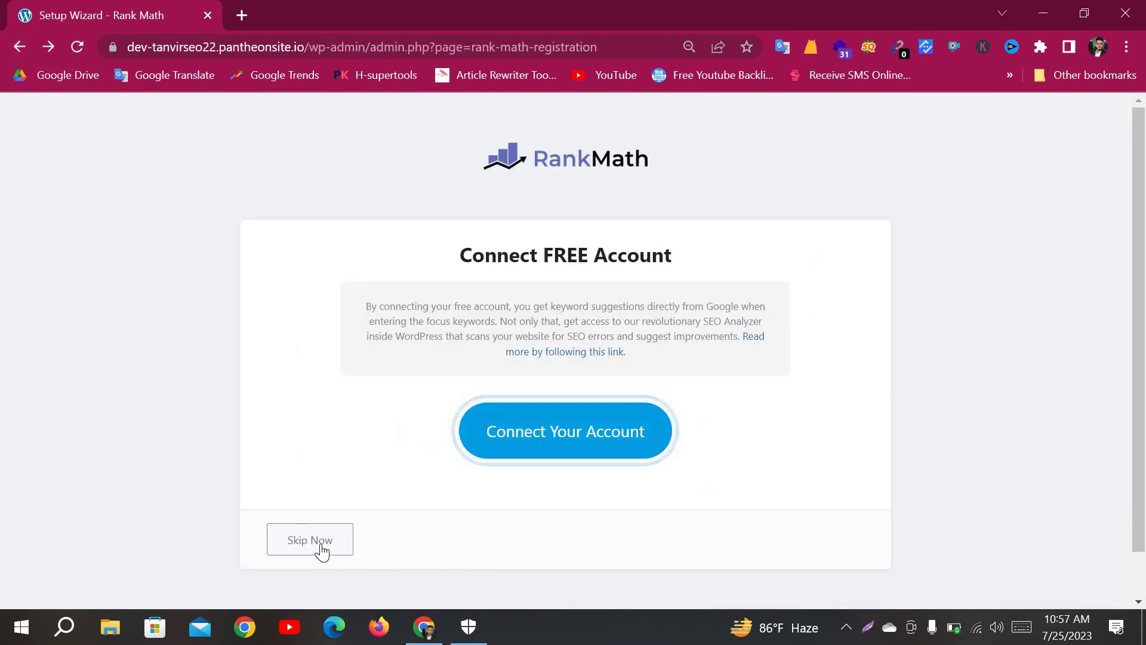
click(323, 549)
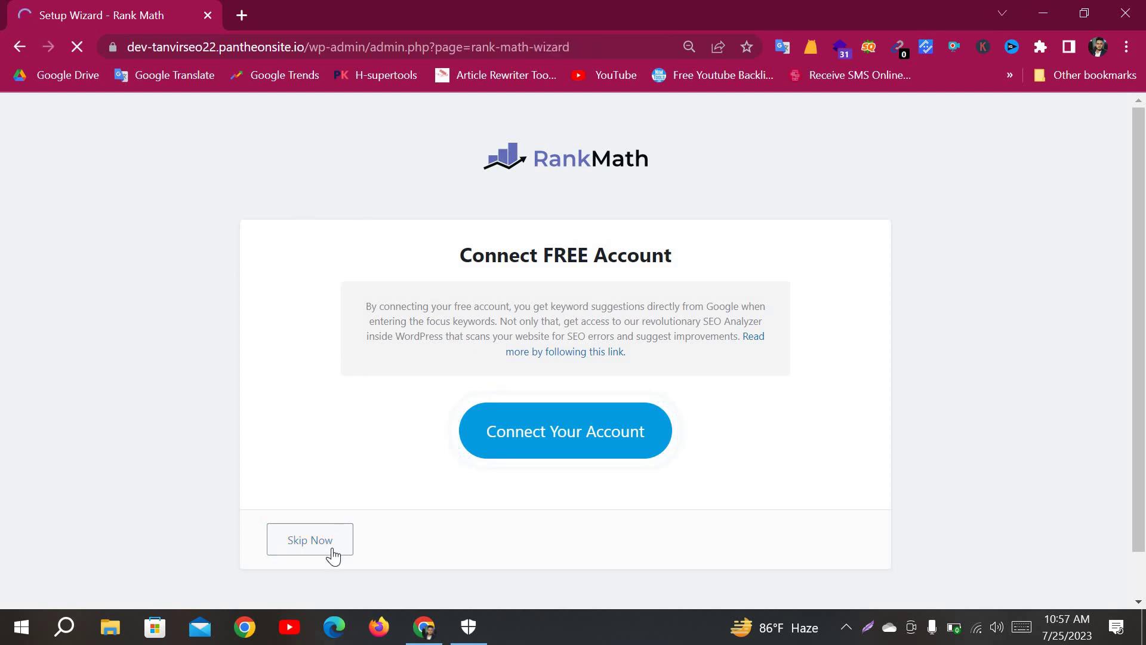
Step: Start the Rank Math setup wizard in Advanced mode
scroll(780, 368, down, 2)
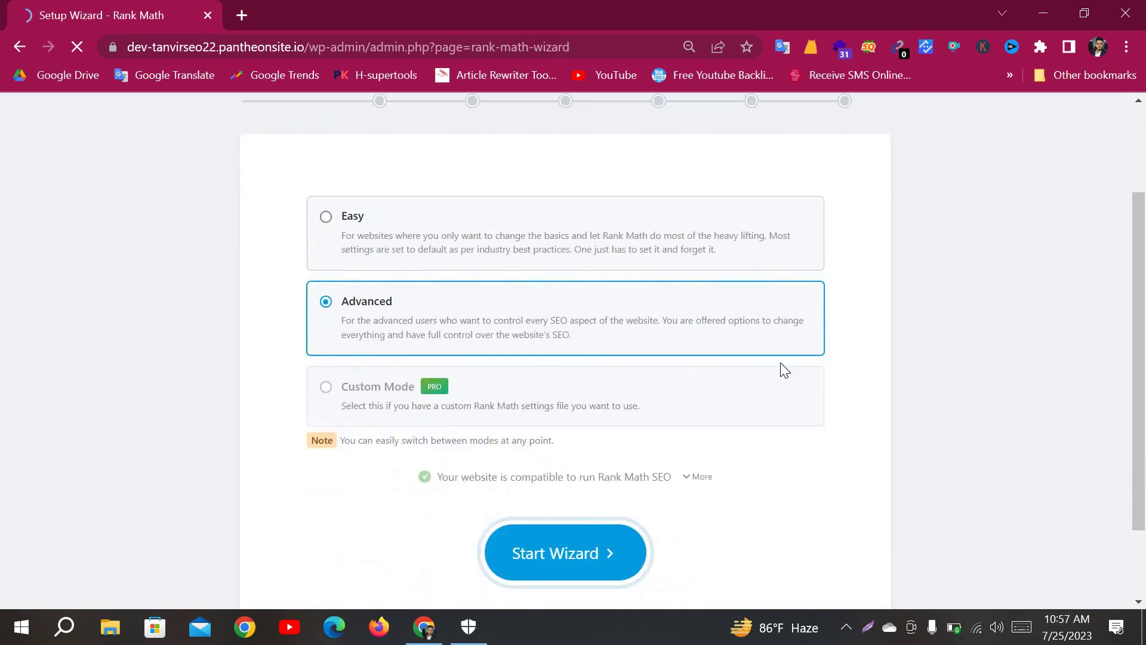
scroll(779, 370, down, 2)
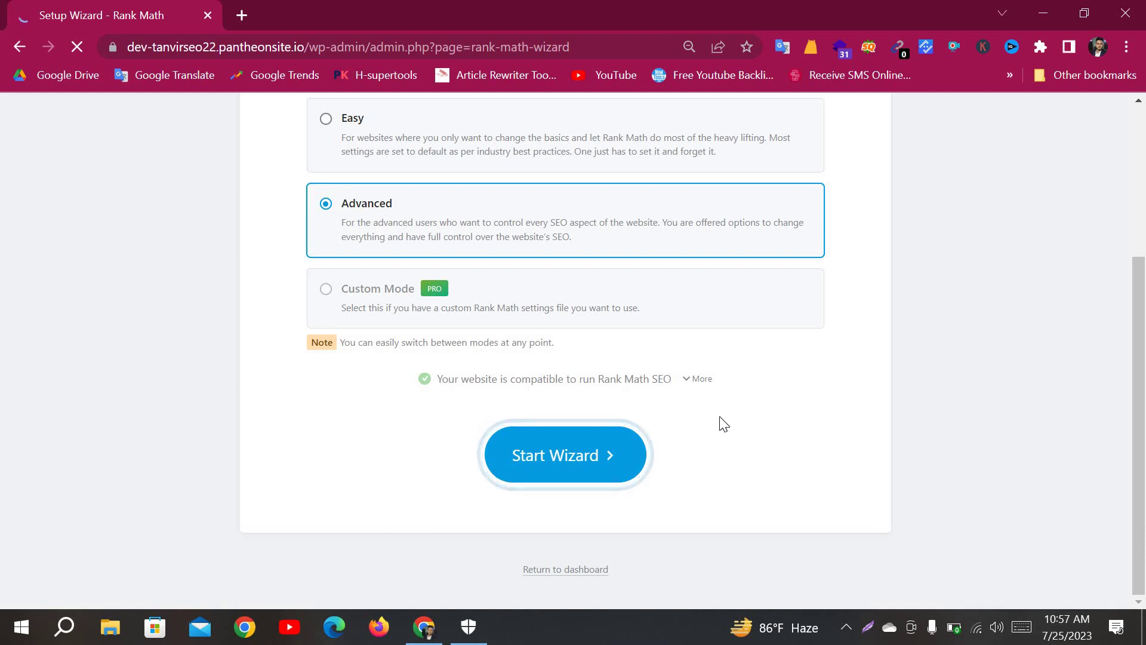
scroll(527, 388, up, 2)
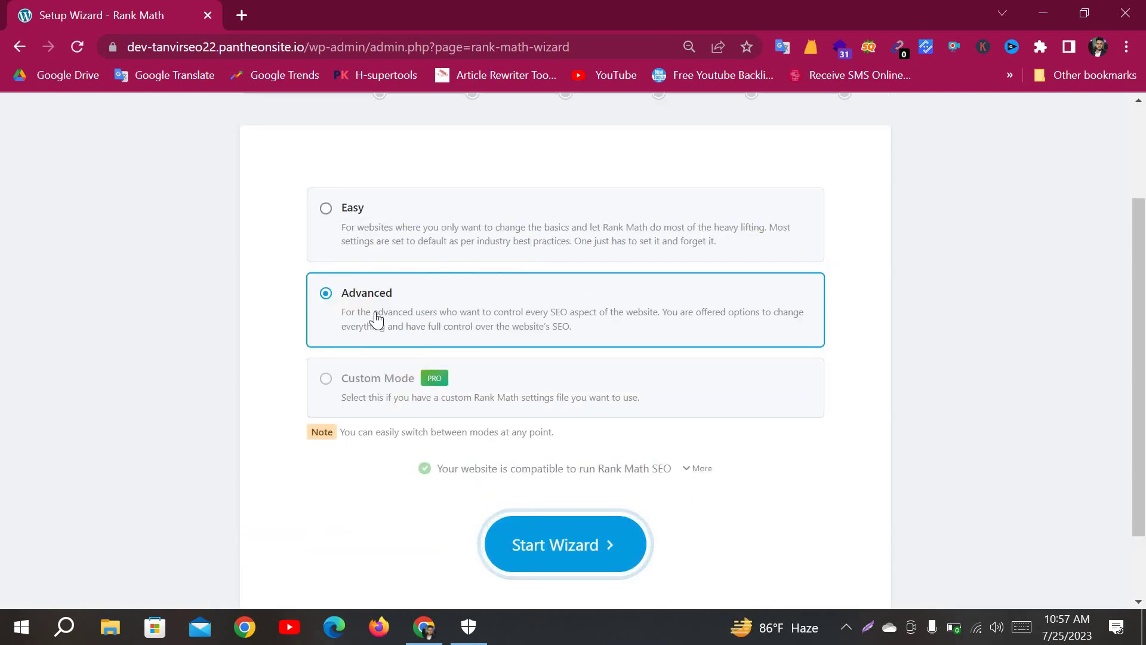
click(596, 545)
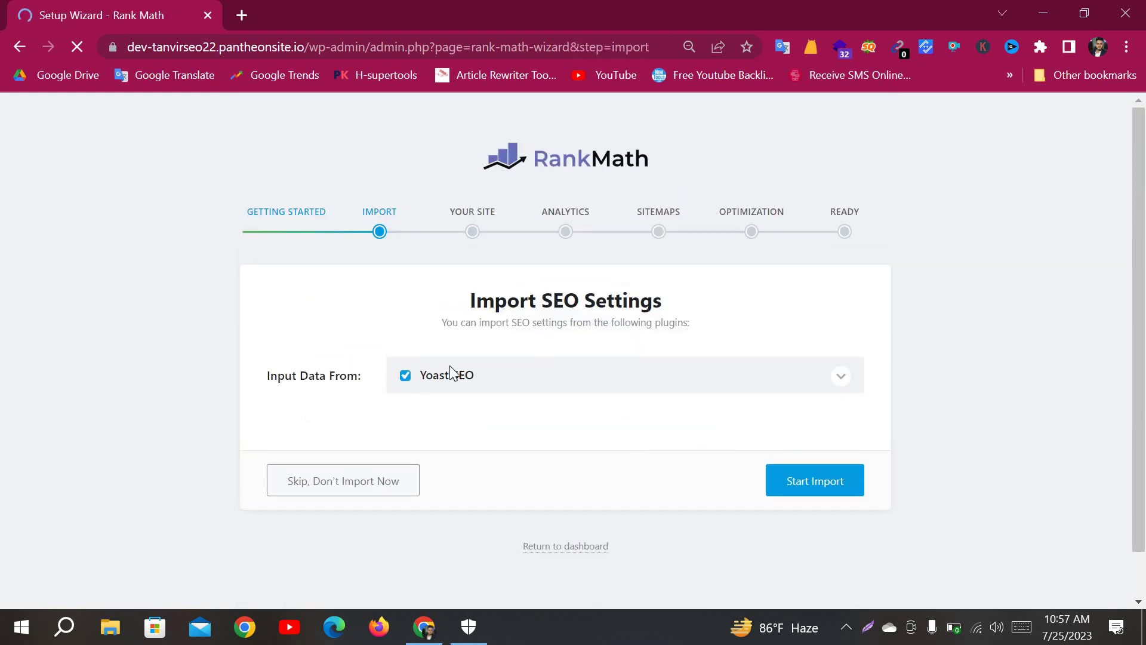
Step: Import the Yoast SEO settings into Rank Math and continue to the Your Site stage
click(813, 491)
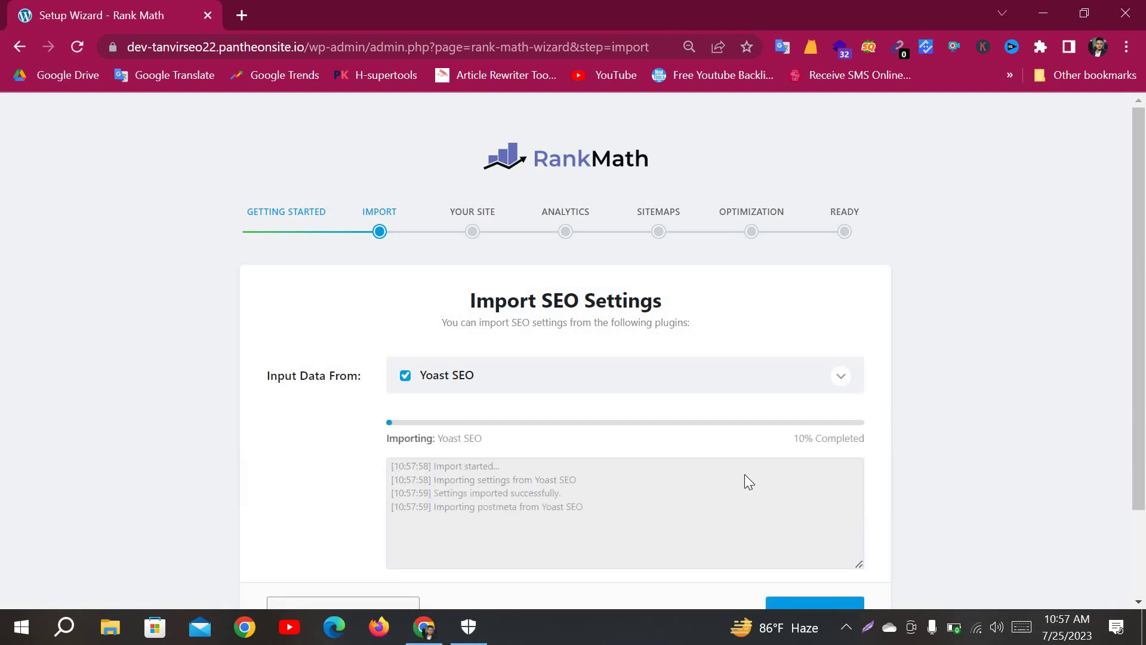
scroll(653, 455, down, 2)
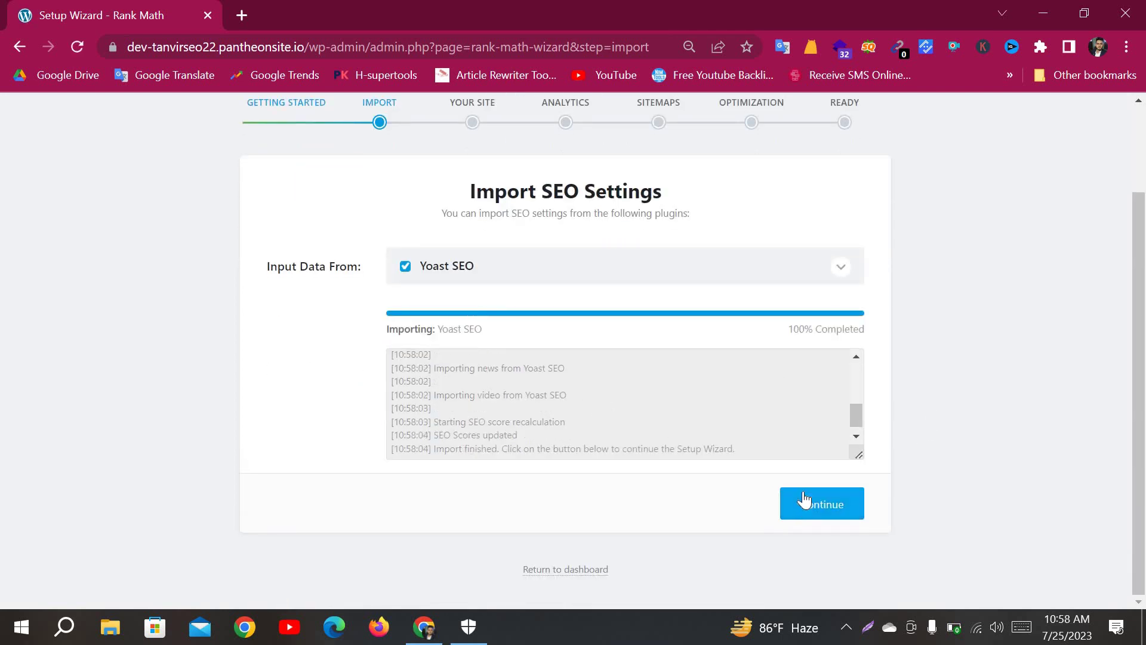
click(803, 503)
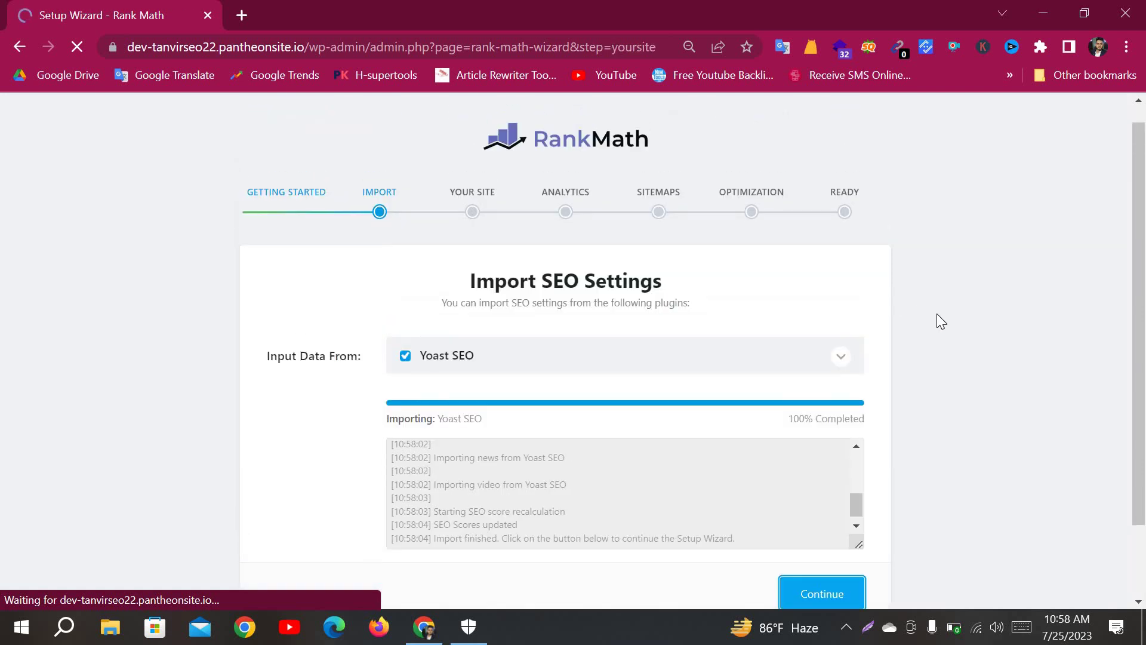
Step: Review the Your Site details, keep them as Personal Blog with empty name fields, and save to continue to Analytics
scroll(947, 325, down, 9)
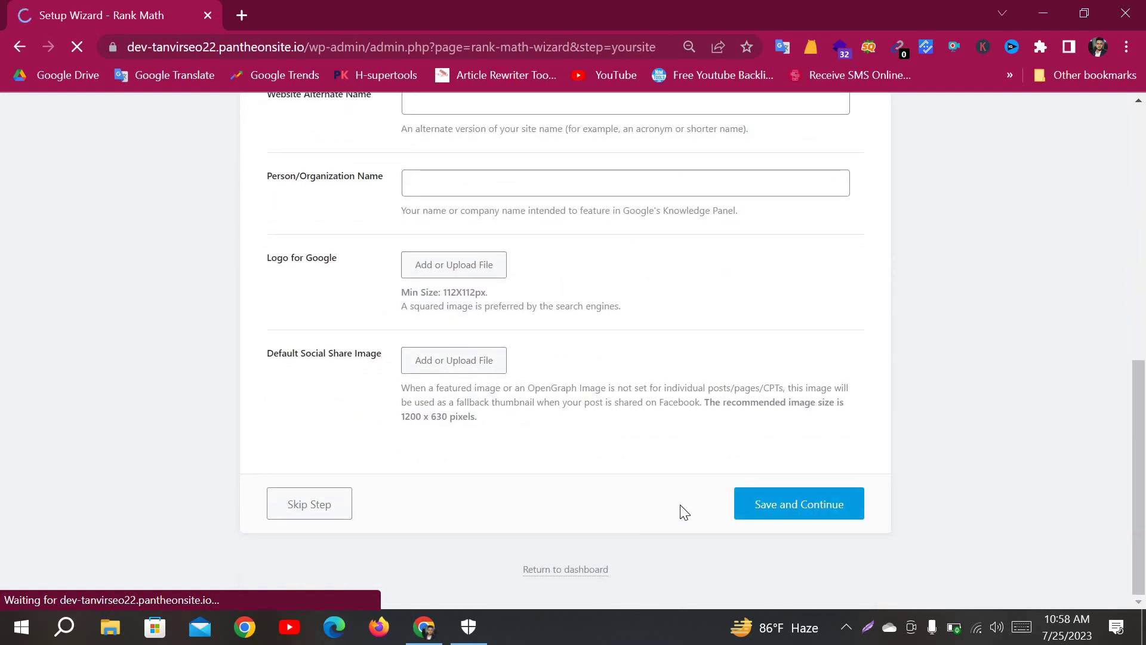
click(798, 517)
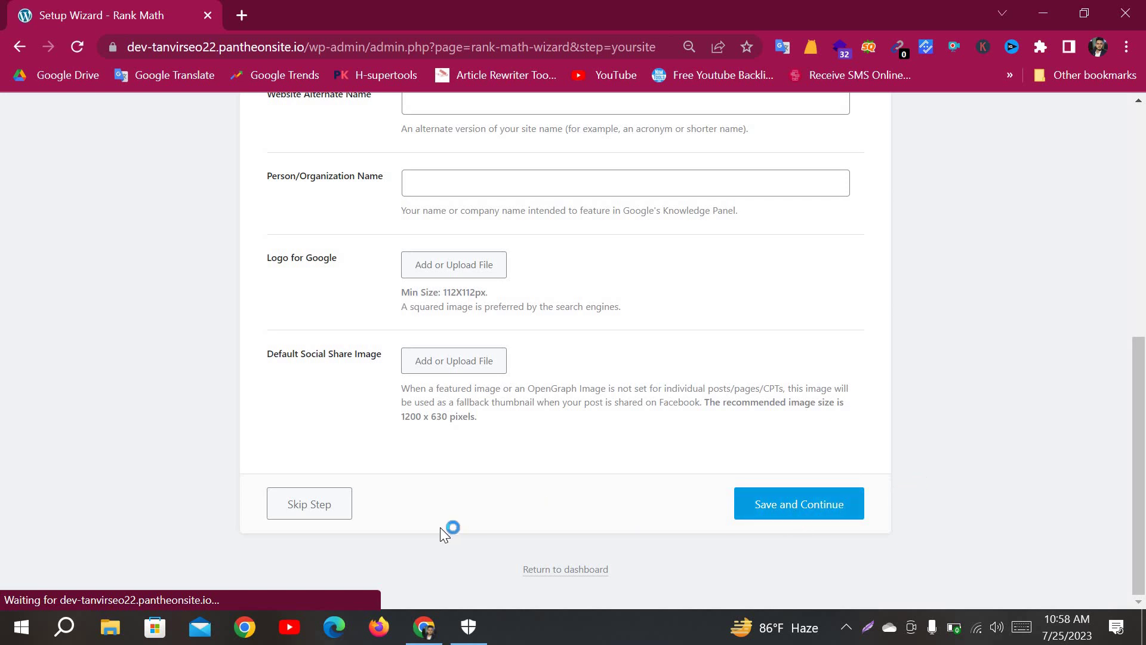
click(303, 505)
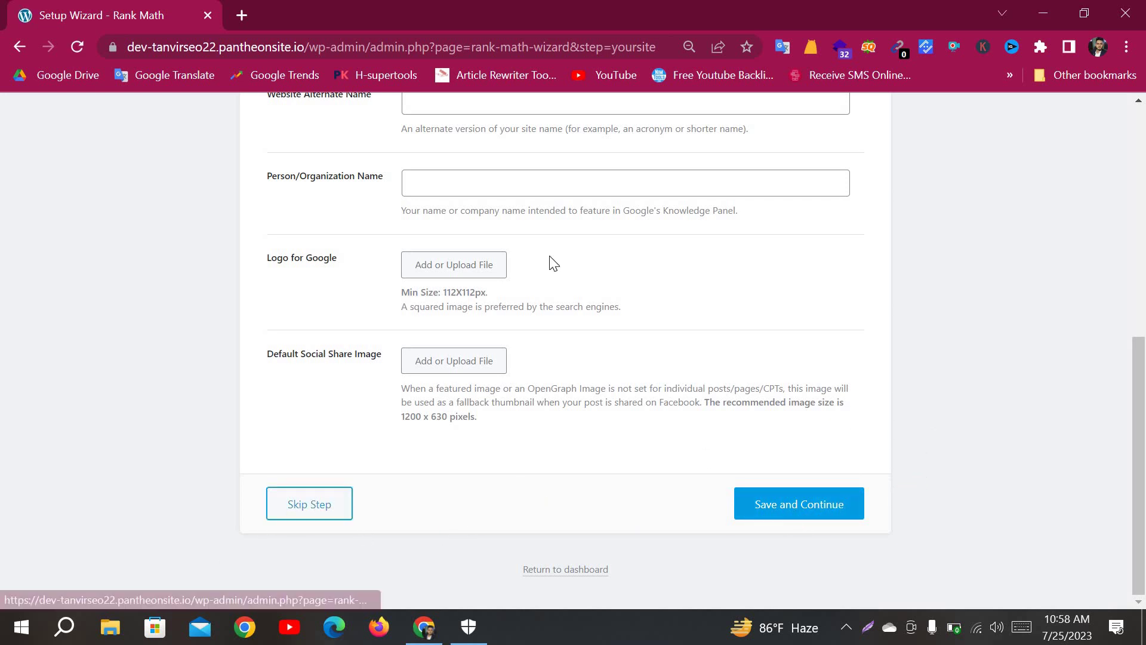
scroll(553, 250, up, 6)
scroll(556, 255, up, 1)
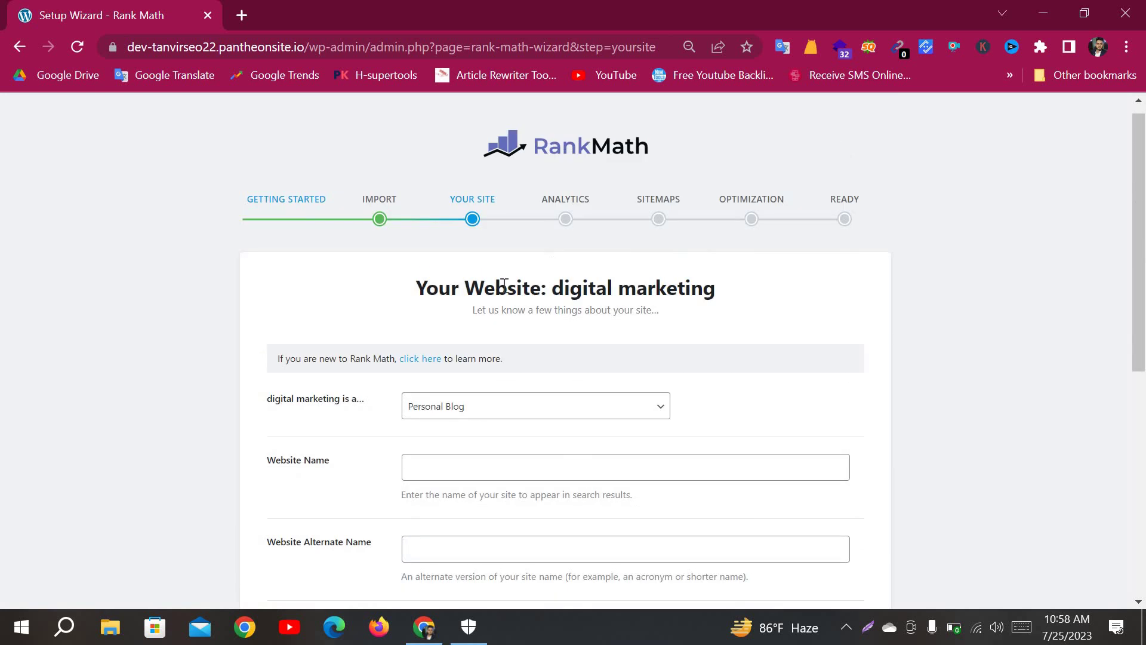
scroll(521, 340, down, 8)
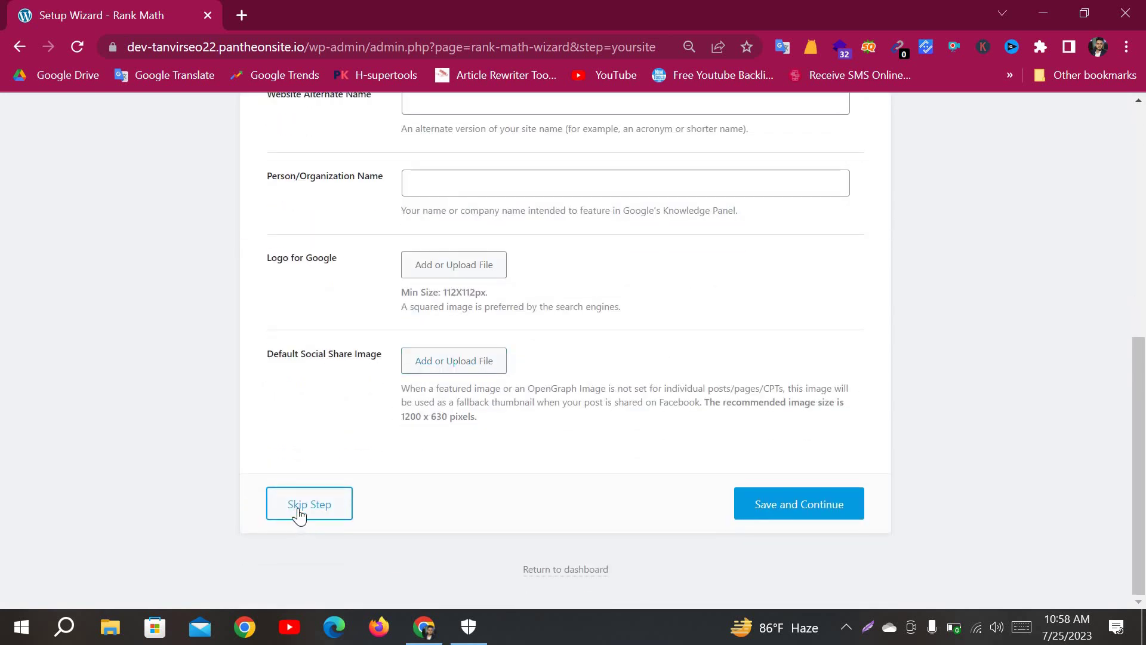
click(830, 504)
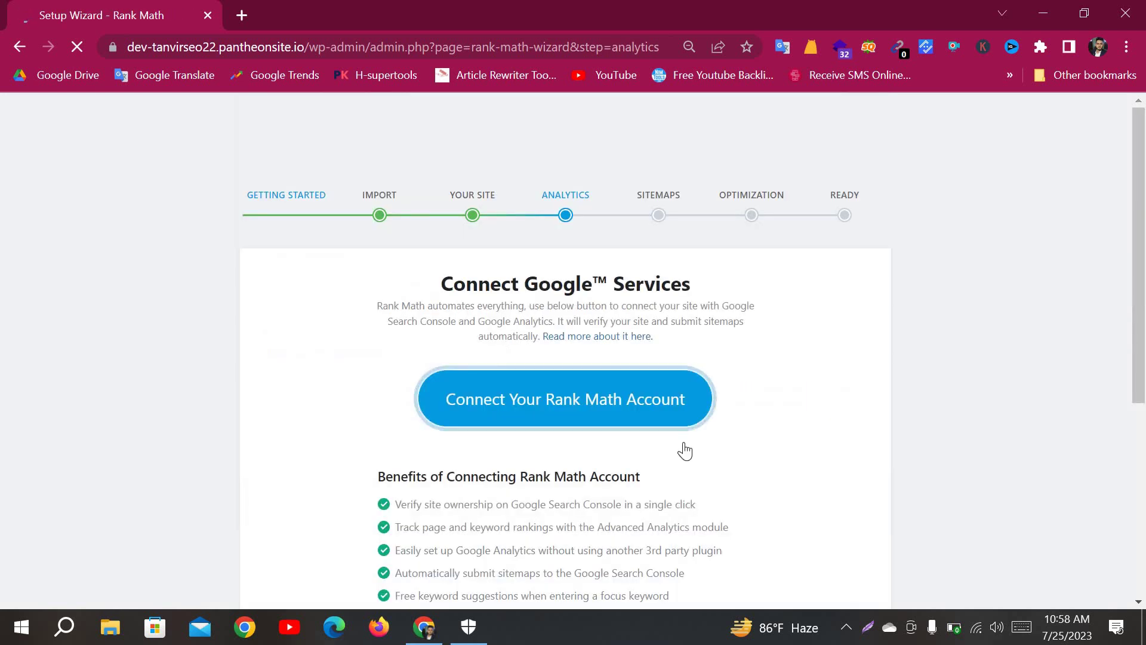
Step: Continue past Analytics without connecting a Rank Math account, and save the Sitemap settings with images, Posts and Pages included and Categories excluded
scroll(788, 433, down, 5)
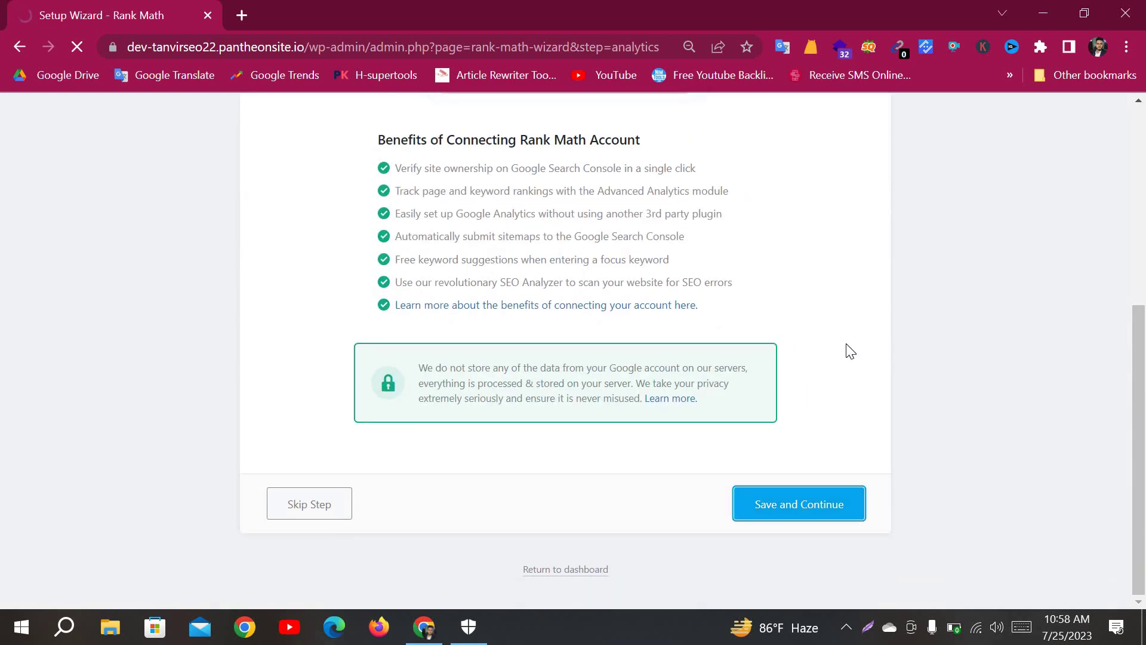
scroll(848, 382, up, 3)
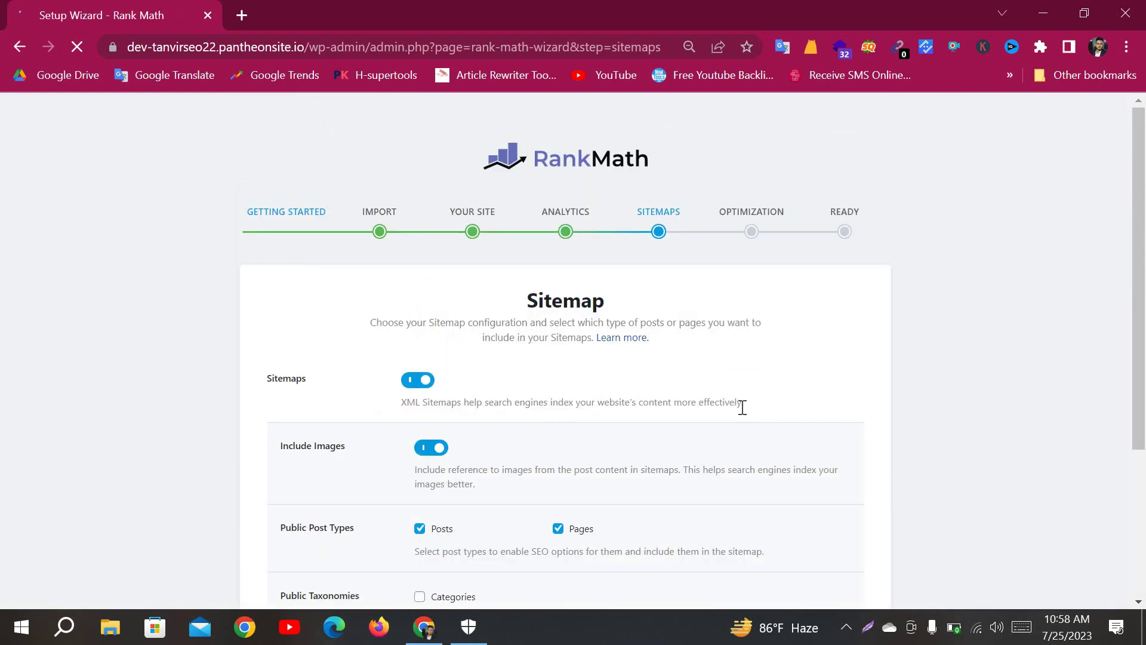
scroll(758, 441, down, 3)
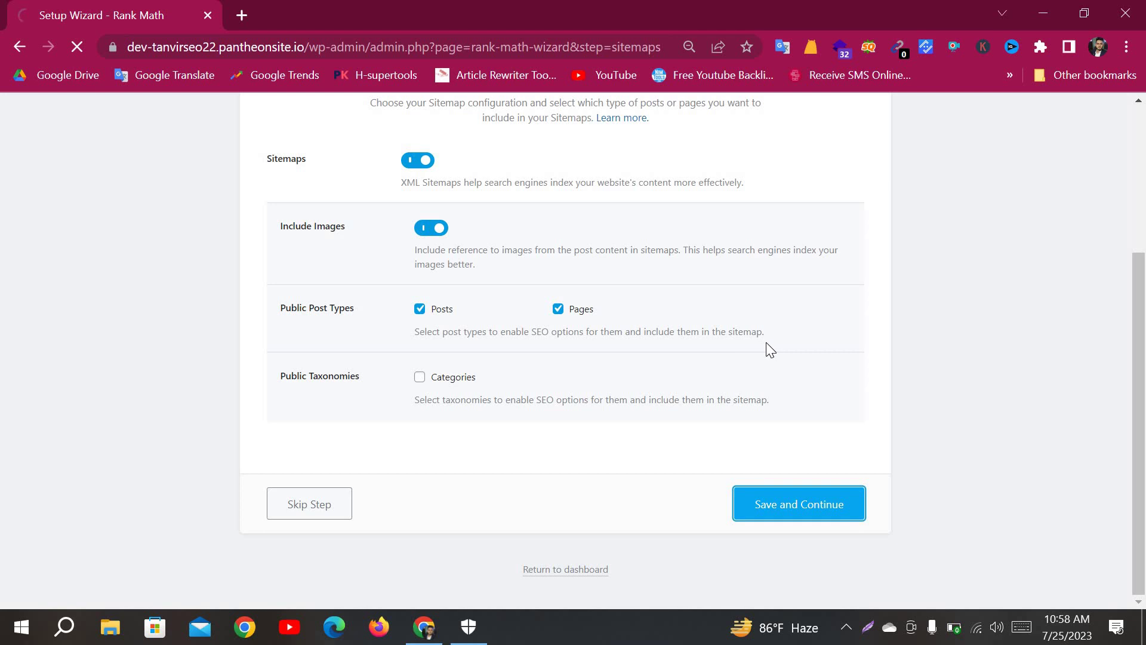
scroll(786, 358, up, 3)
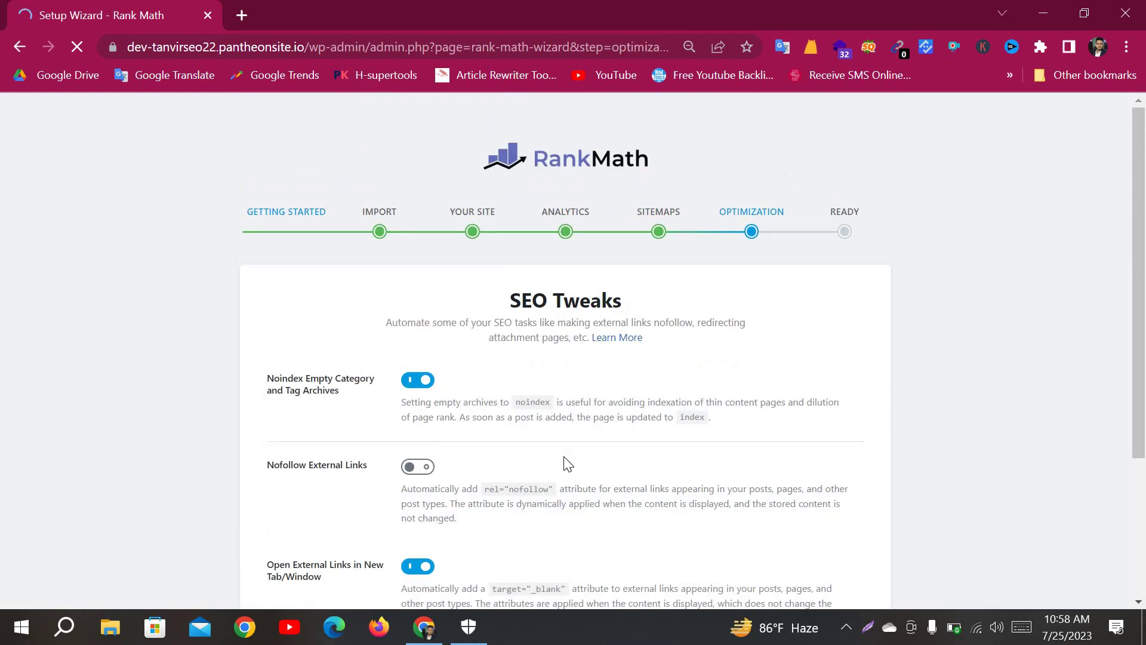
Step: Review the SEO Tweaks, keep Nofollow External Links off and the other two options on, and save to continue to the Ready stage
scroll(528, 458, down, 3)
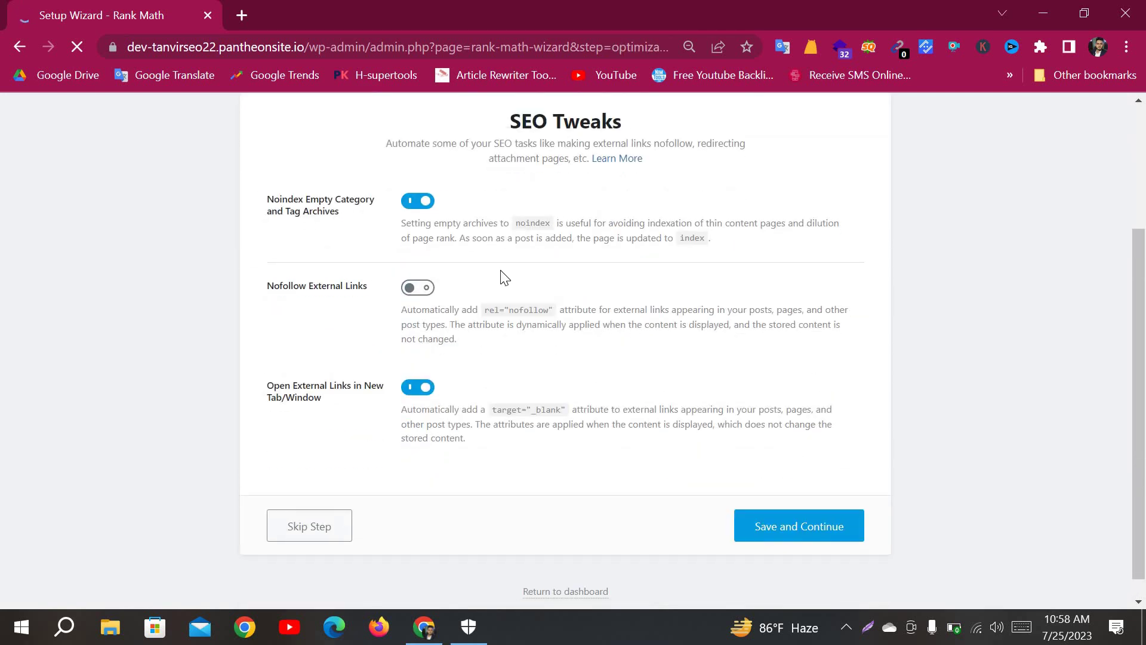
scroll(313, 278, up, 2)
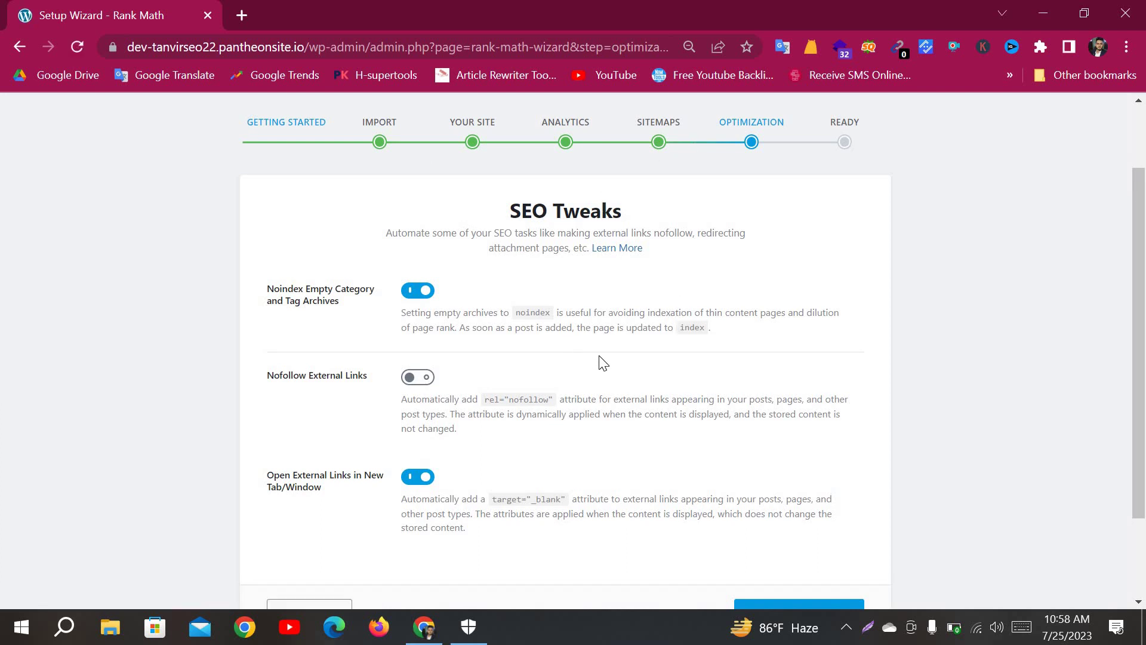
scroll(603, 363, down, 2)
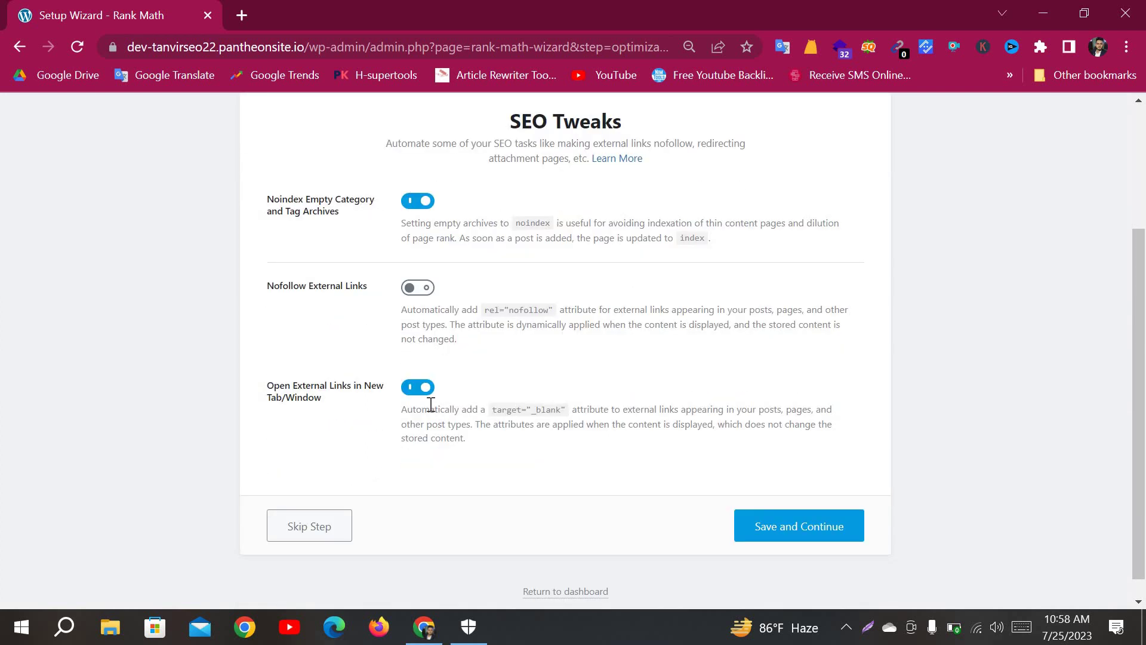
scroll(548, 290, up, 3)
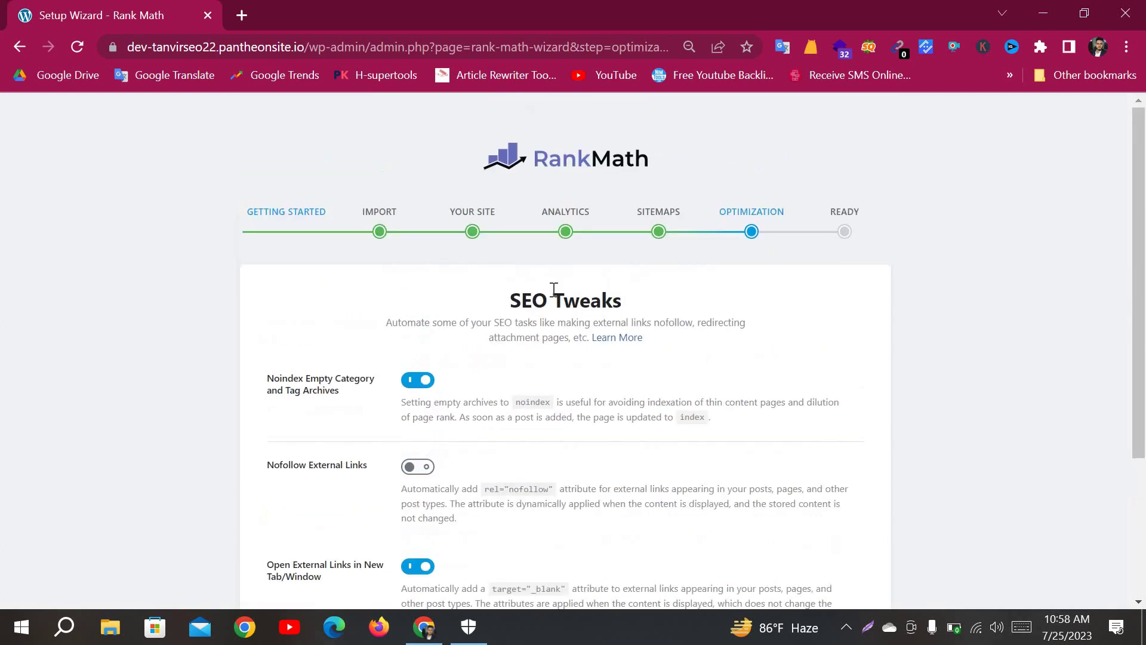
scroll(558, 294, down, 3)
scroll(694, 212, up, 3)
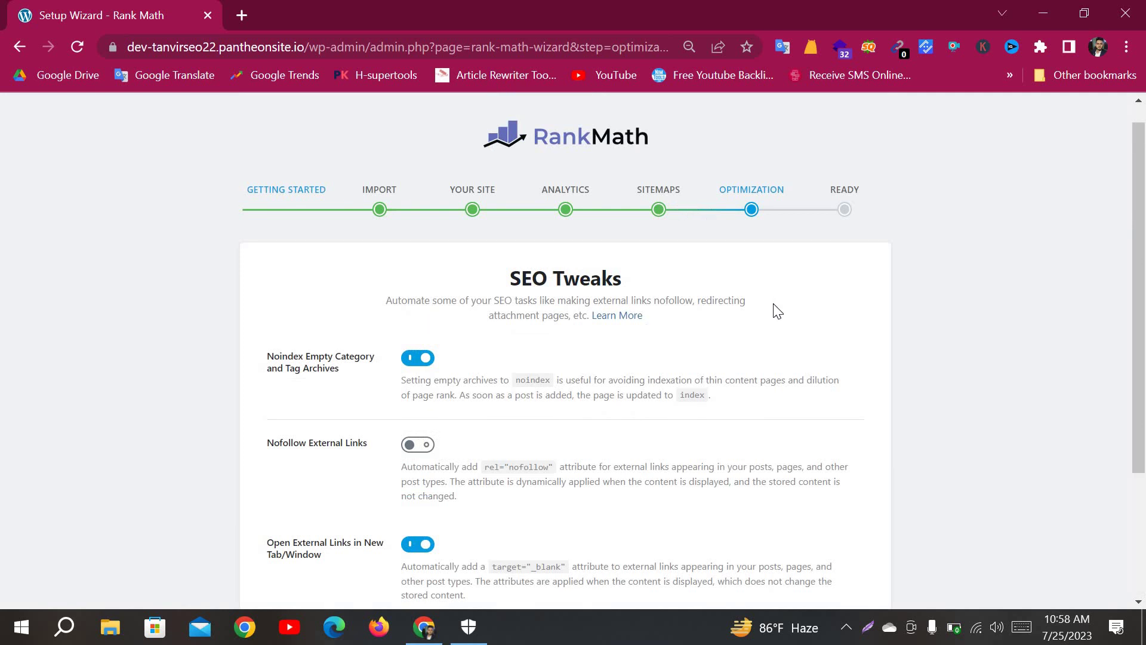
scroll(844, 424, down, 3)
click(795, 503)
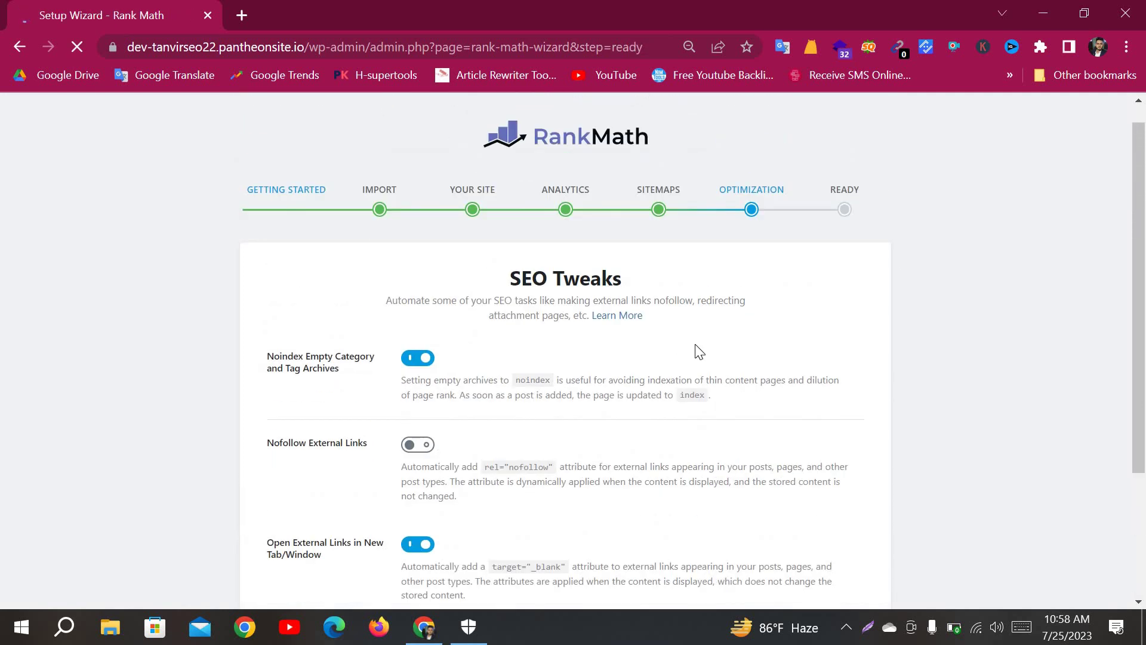
Step: Proceed to the wizard's advanced options and save the Role Manager stage with Role Manager left off
scroll(786, 478, down, 1)
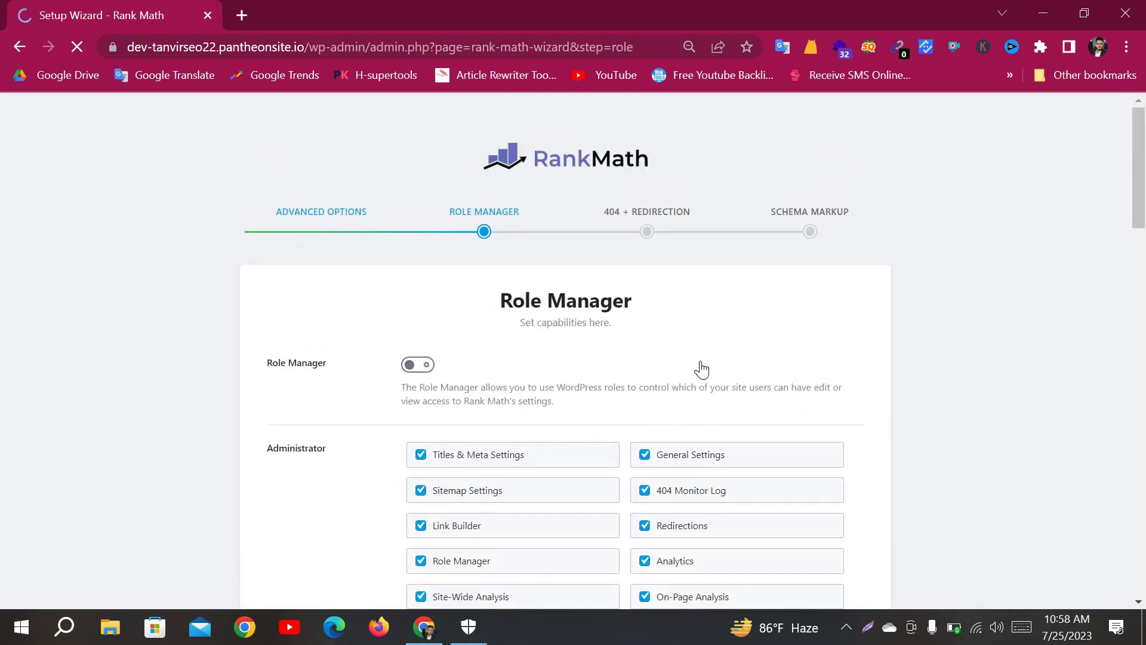
scroll(699, 371, down, 8)
scroll(705, 366, down, 12)
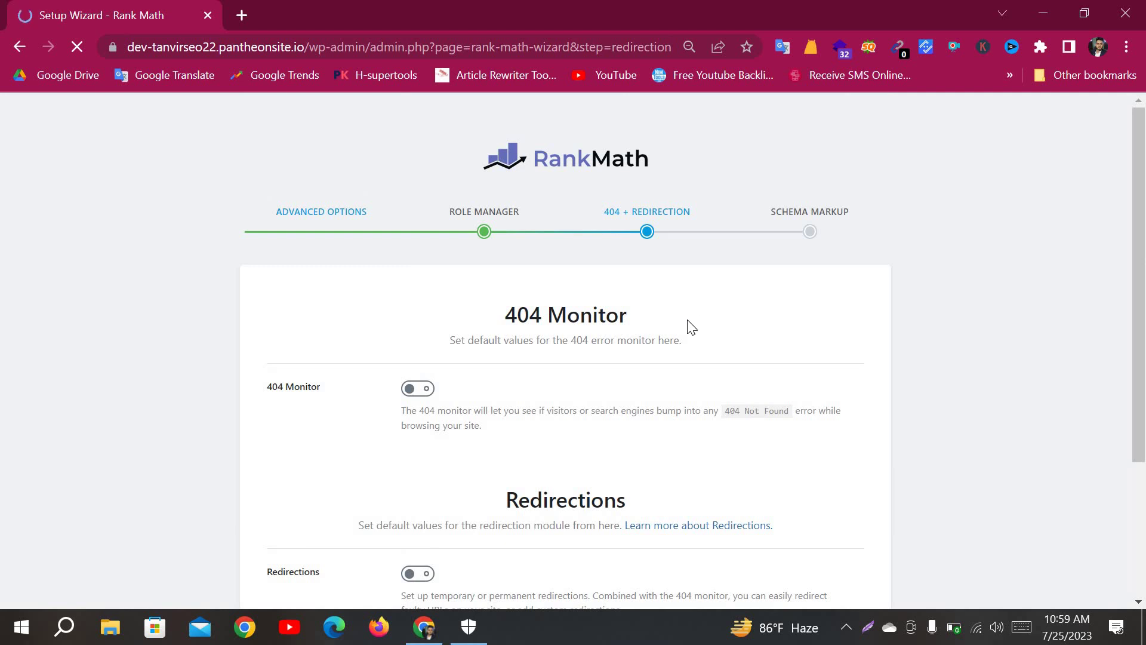
Step: Save the 404 + Redirection stage with both modules off, and complete the Schema Markup stage to return to the Rank Math dashboard
scroll(418, 286, down, 3)
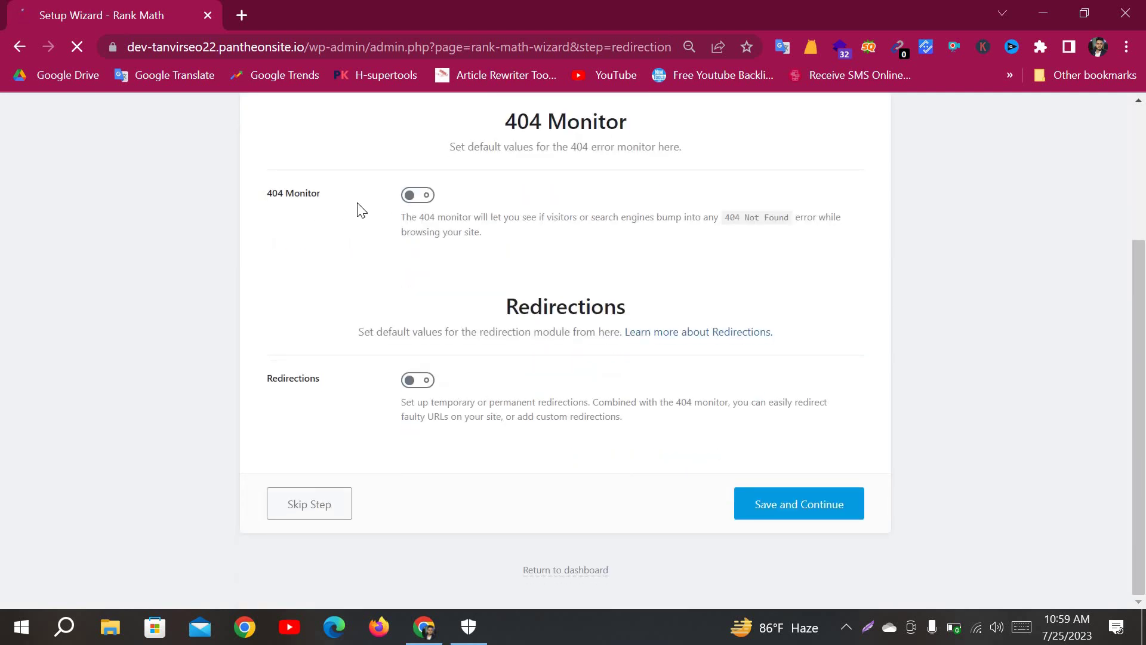
click(826, 510)
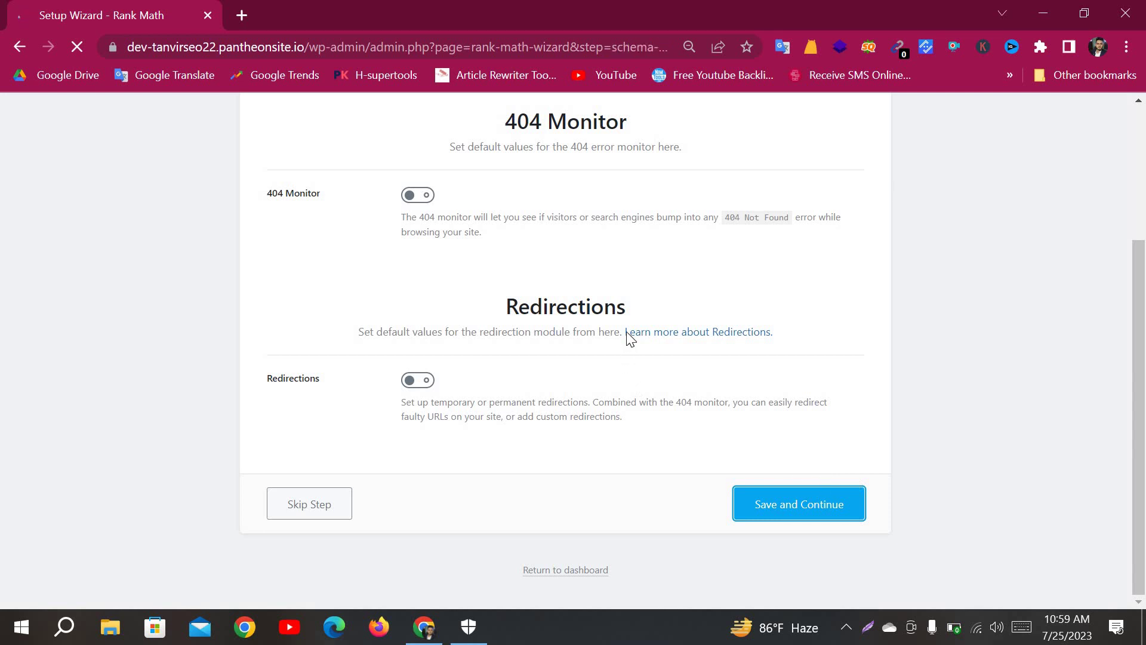
scroll(713, 365, down, 6)
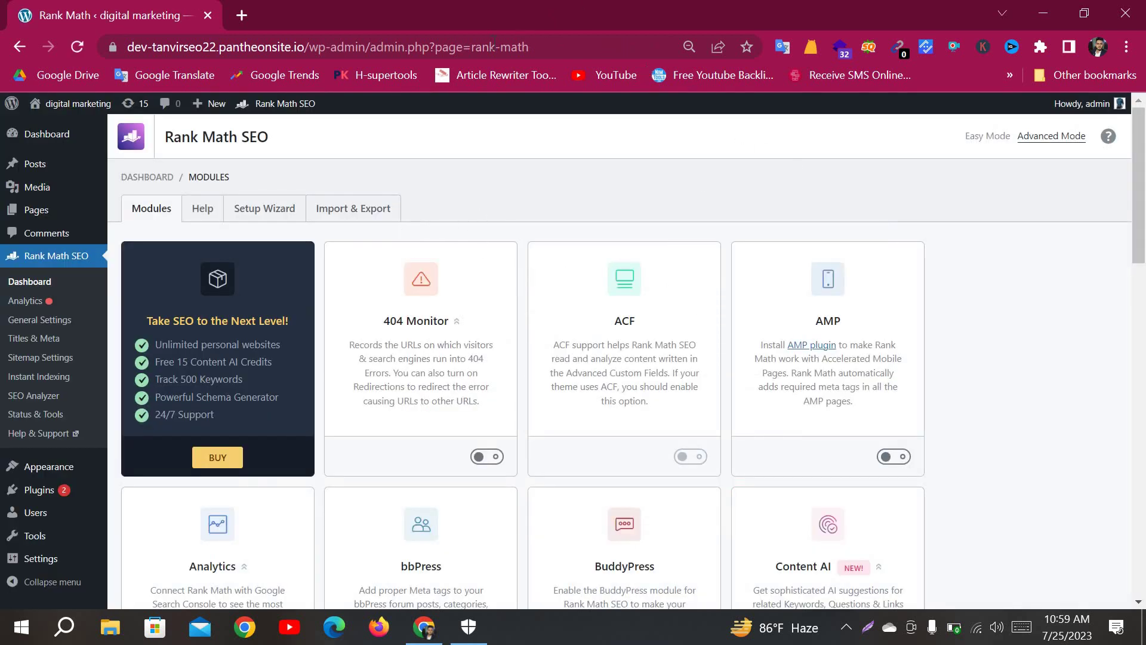
Step: Go to the main WordPress dashboard and open the list of all posts
mouse_move(265, 111)
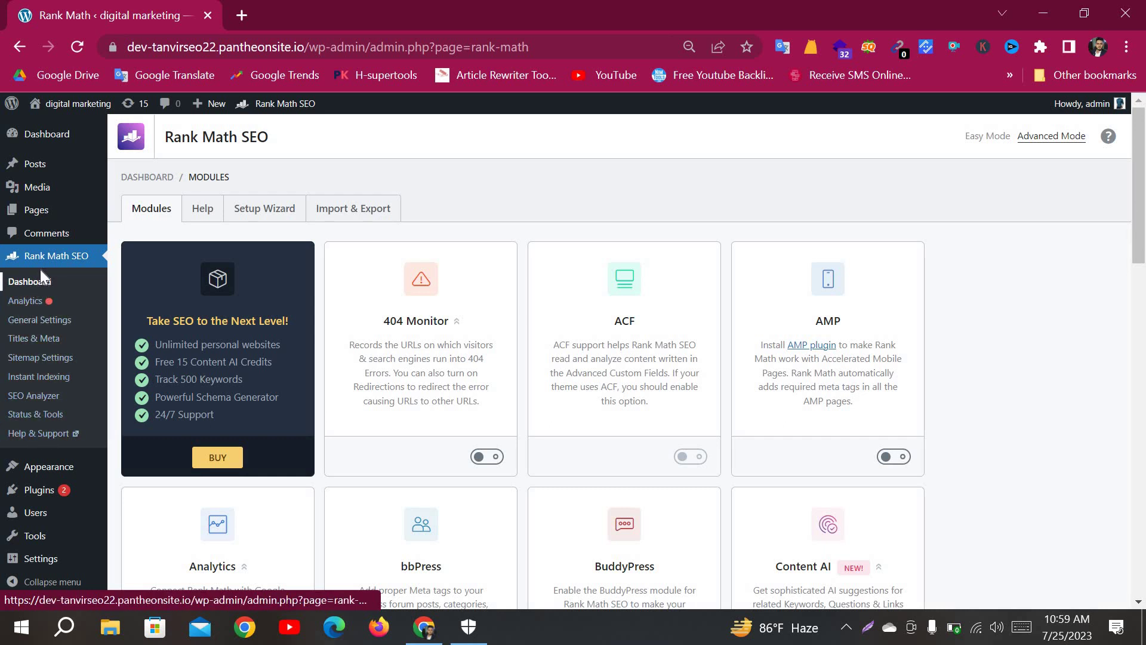
click(43, 135)
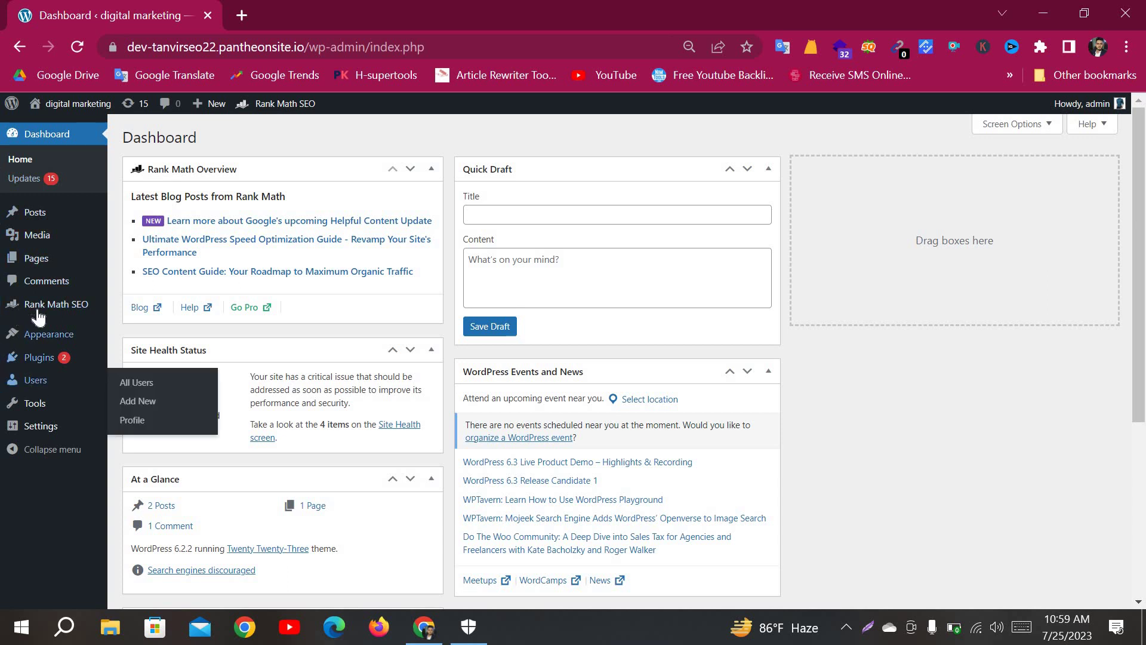
mouse_move(40, 315)
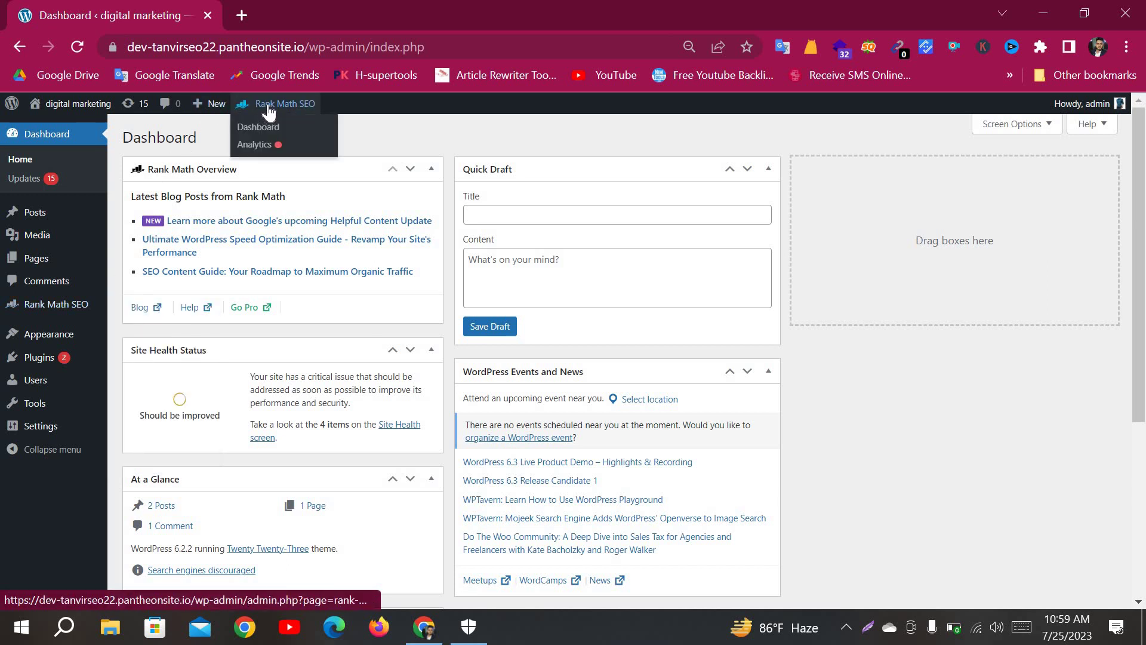
mouse_move(37, 217)
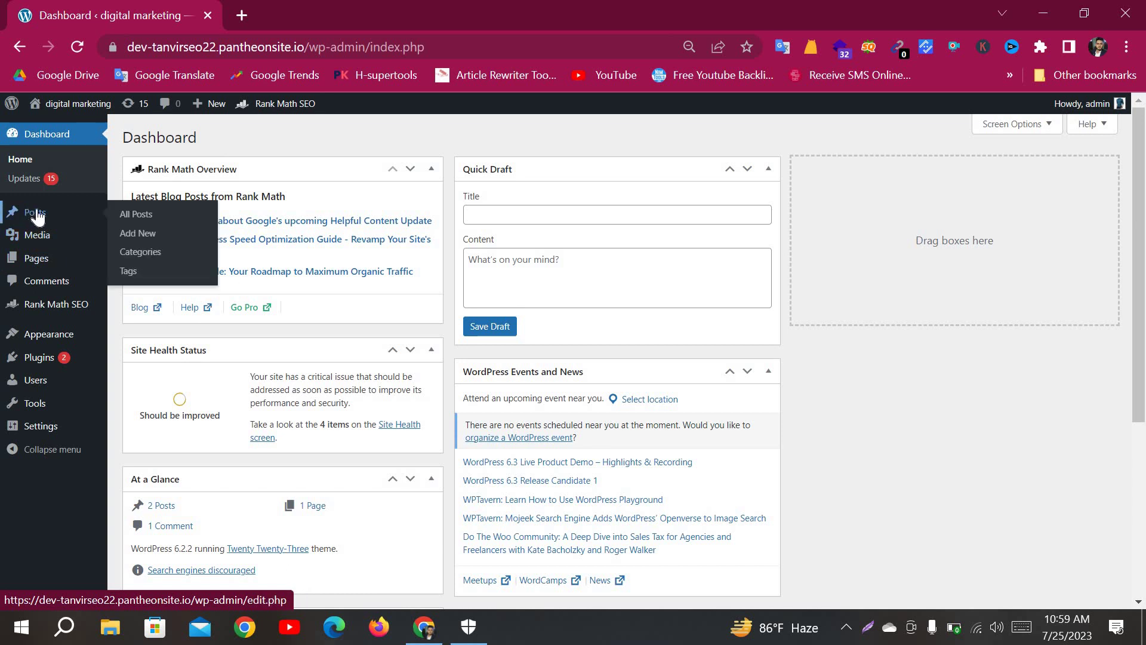
click(143, 217)
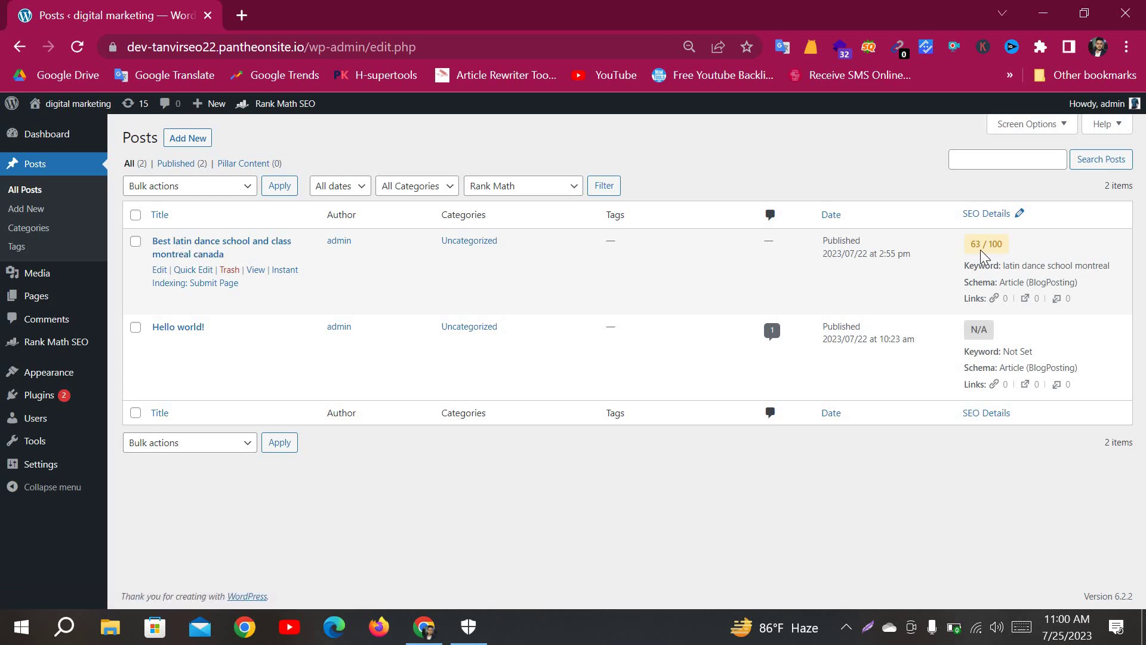
Step: Examine the Rank Math SEO score of the post "Best latin dance school and class montreal canada" in the SEO Details column
scroll(995, 257, up, 5)
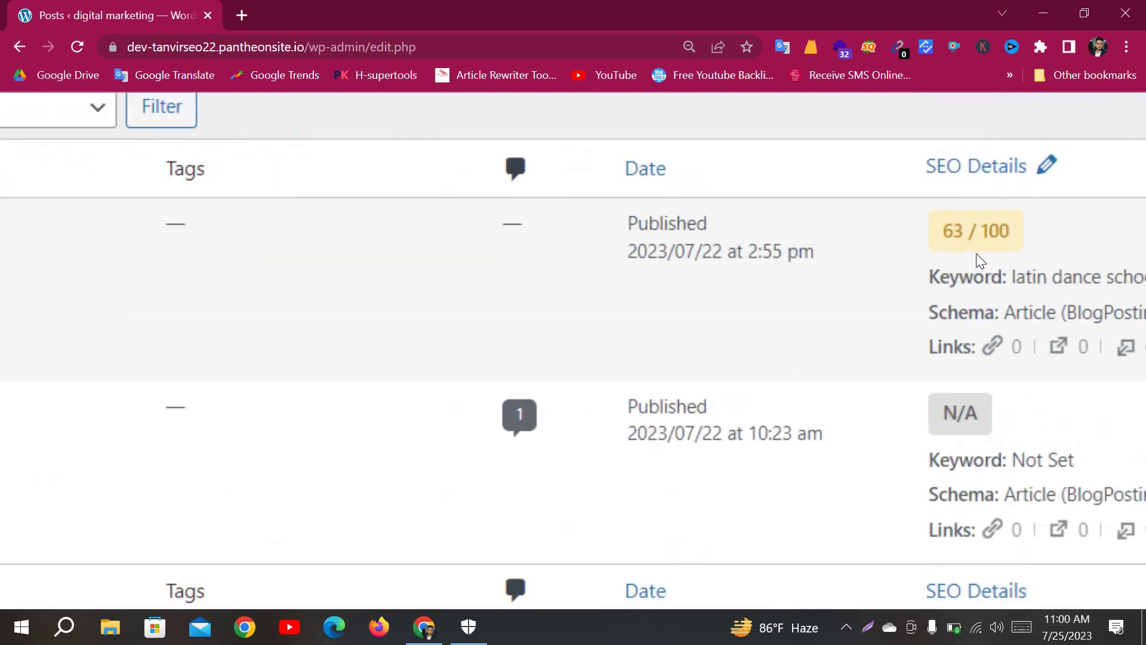
double_click(951, 224)
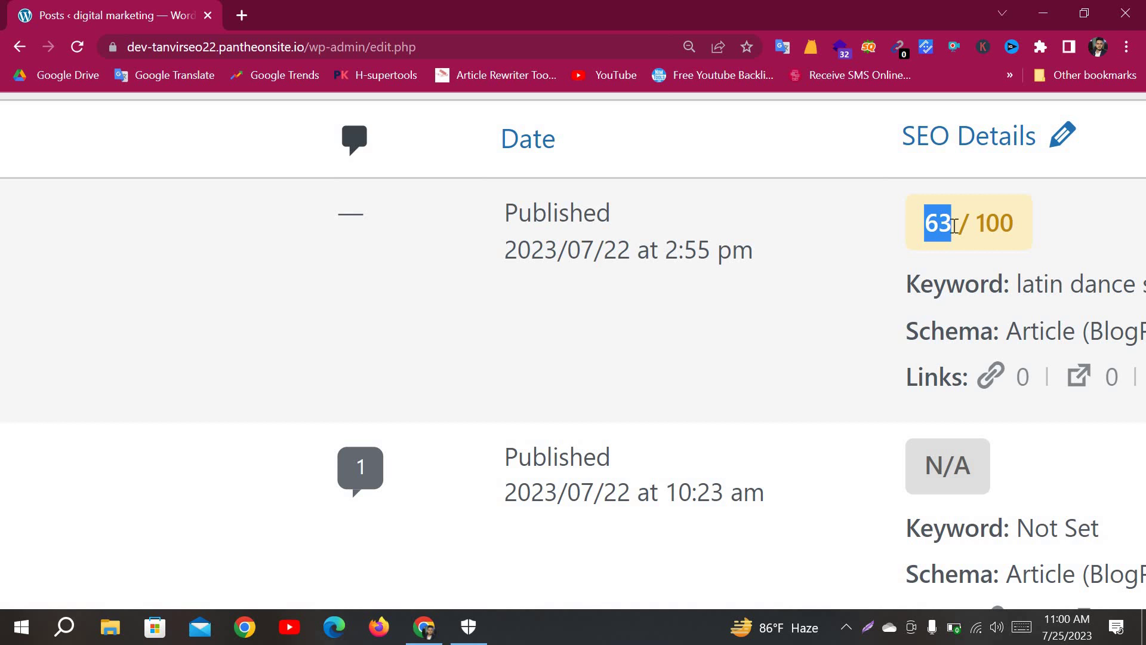
key(ctrl+minus)
key(ctrl+minus)
key(ctrl+minus)
key(ctrl+minus)
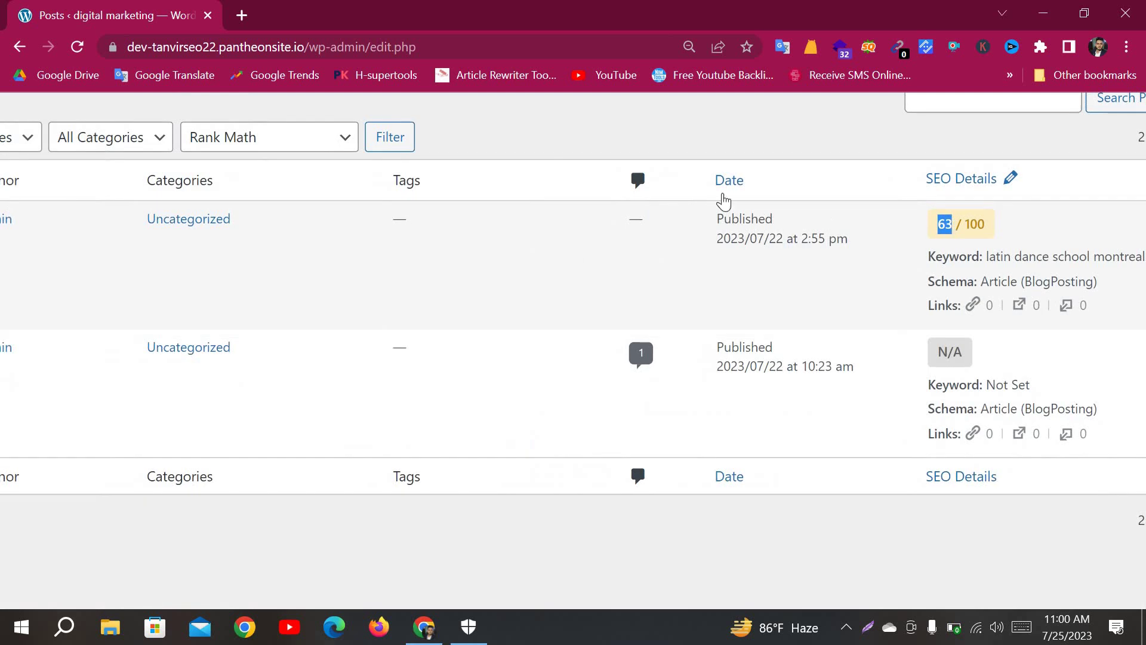
scroll(884, 250, up, 1)
scroll(883, 251, left, 1)
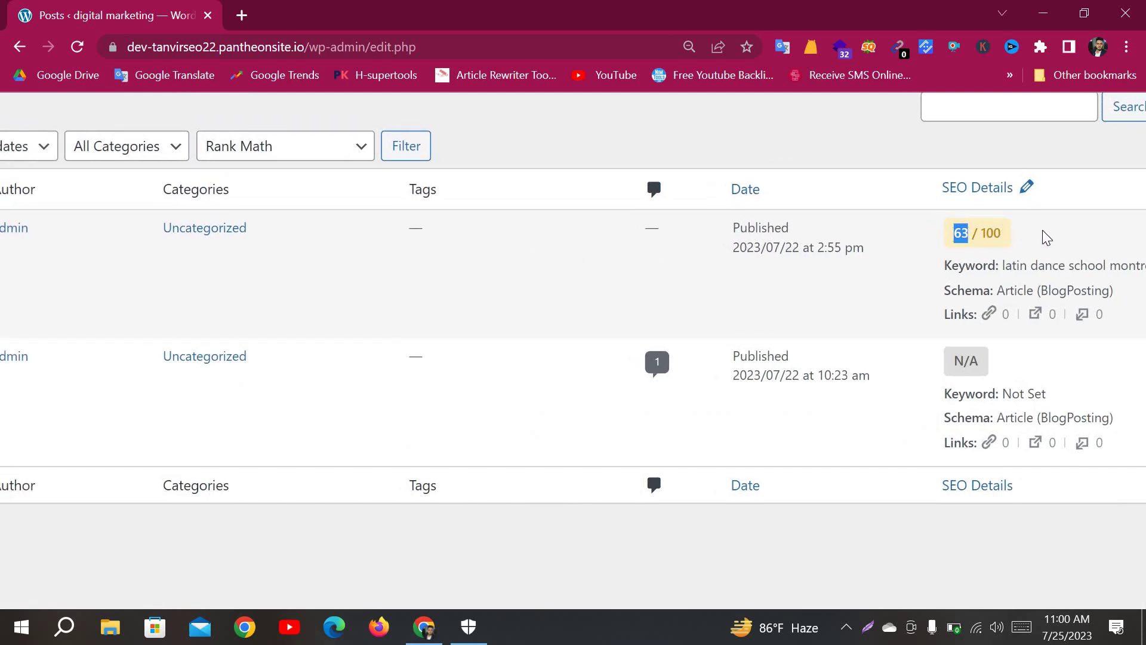
click(1008, 236)
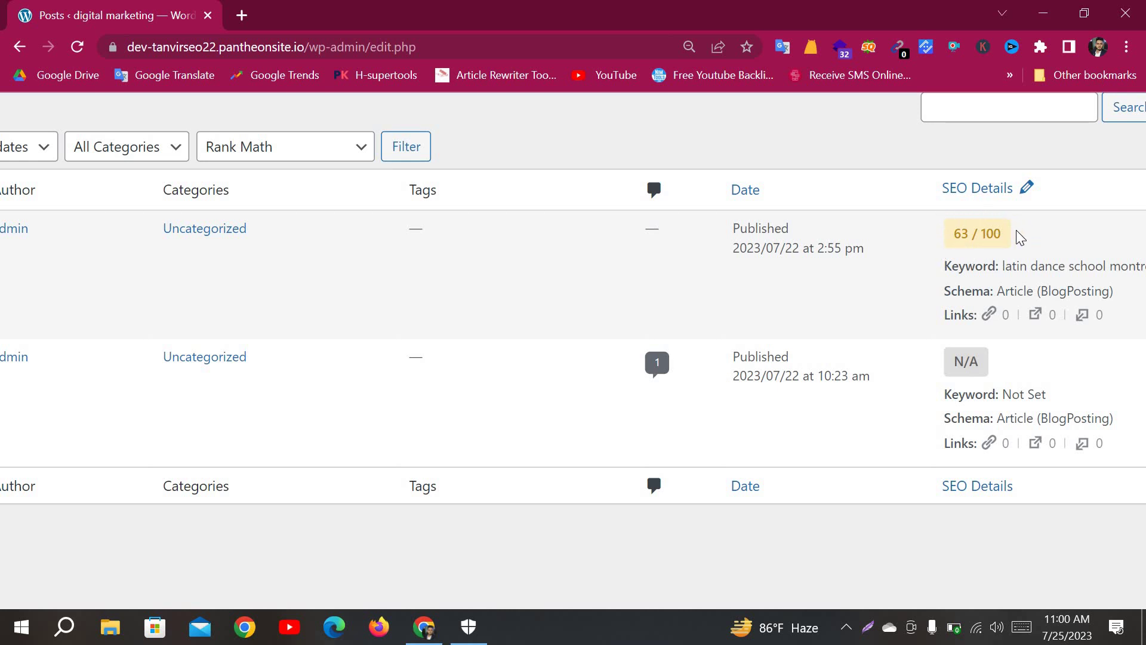
key(ctrl+minus)
key(ctrl+minus)
key(ctrl+minus)
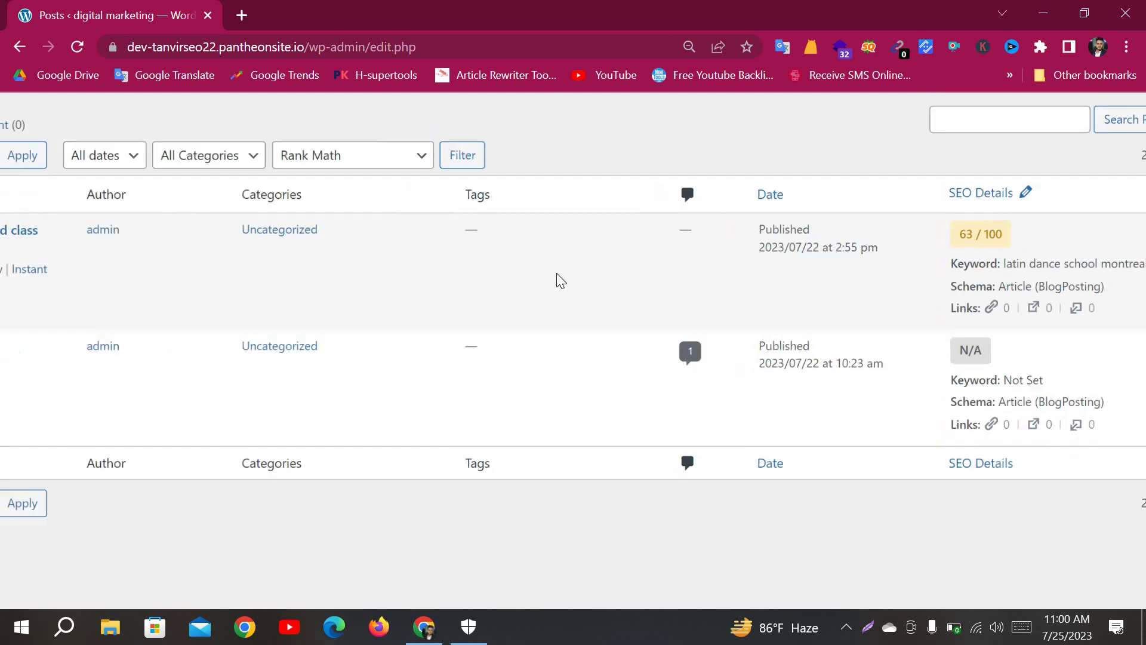
mouse_move(422, 267)
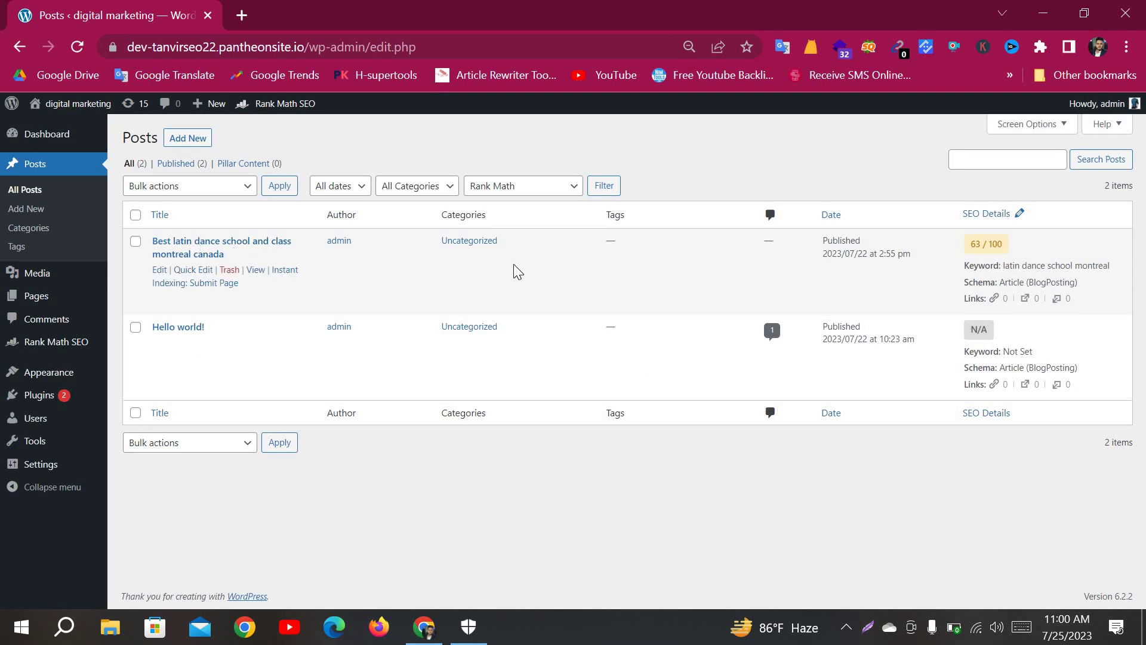